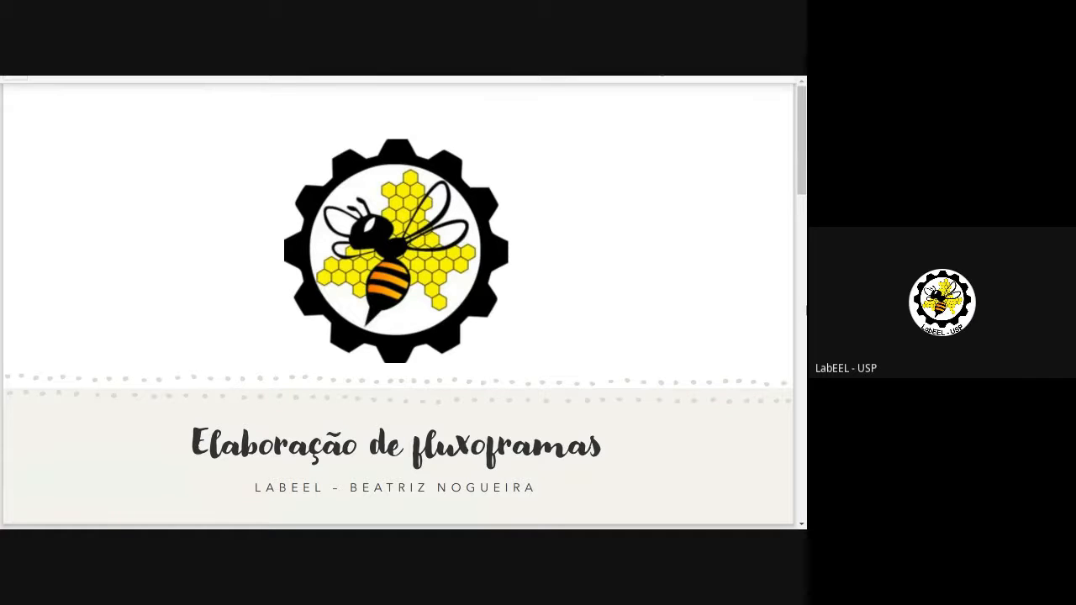
Step: Scroll the AULA 4 FLUXOGRAMA lecture PDF down to page 2, 'TÓPICOS DESTA AULA'
{"action": "left_click_drag", "start_coordinate": [803, 177], "coordinate": [803, 397]}
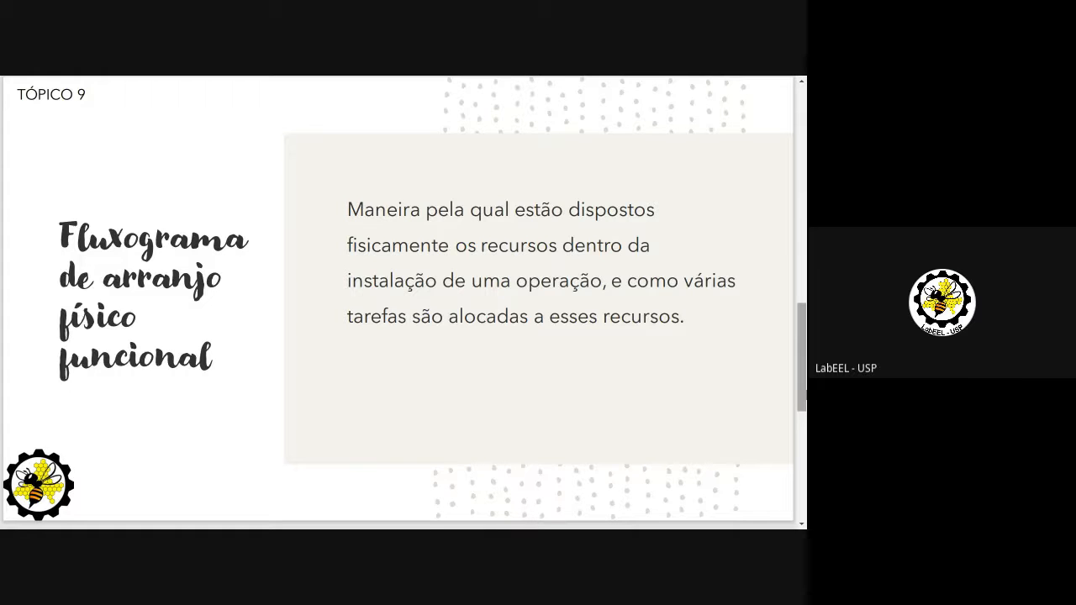
{"action": "left_click_drag", "start_coordinate": [806, 395], "coordinate": [803, 267]}
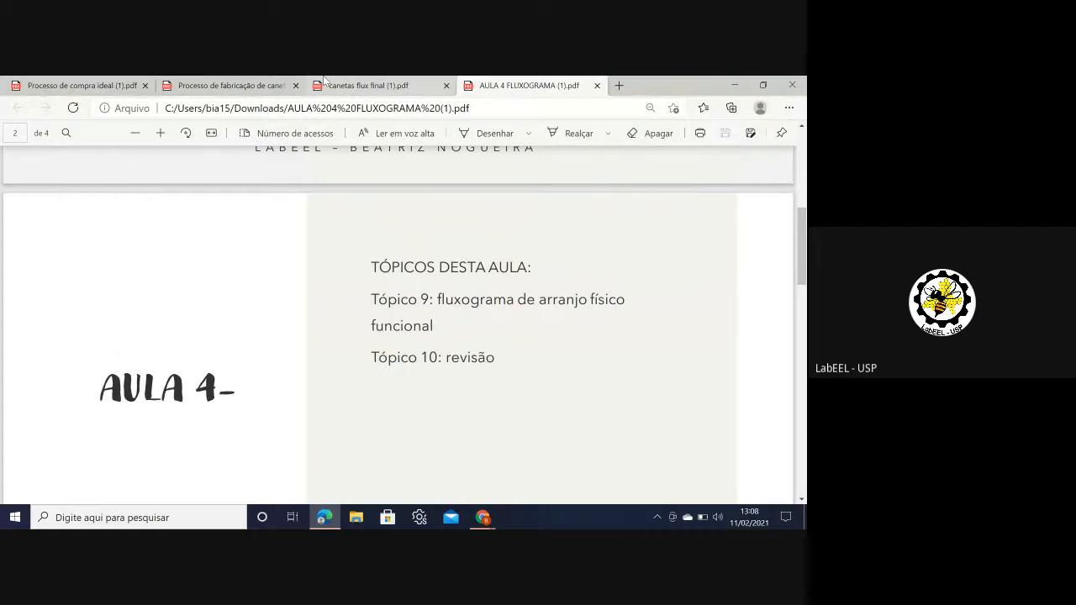
Step: Switch to the 'Processo de compra ideal' PDF and study its store floor plan in full screen
{"action": "left_click", "coordinate": [116, 82]}
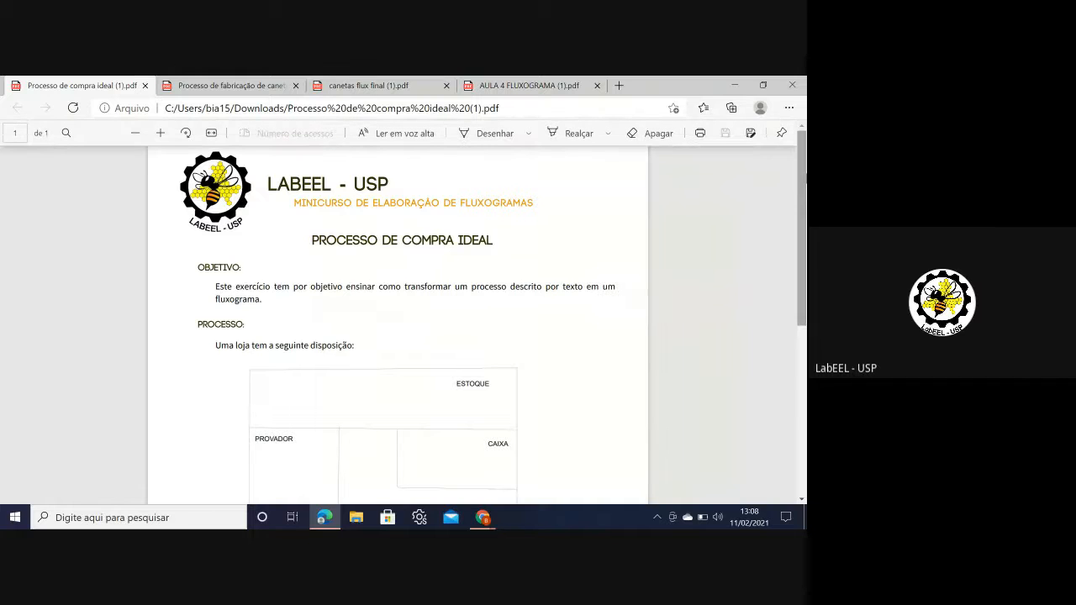
{"action": "scroll", "coordinate": [804, 195], "scroll_direction": "down", "scroll_amount": 1}
{"action": "left_click_drag", "start_coordinate": [806, 196], "coordinate": [805, 200]}
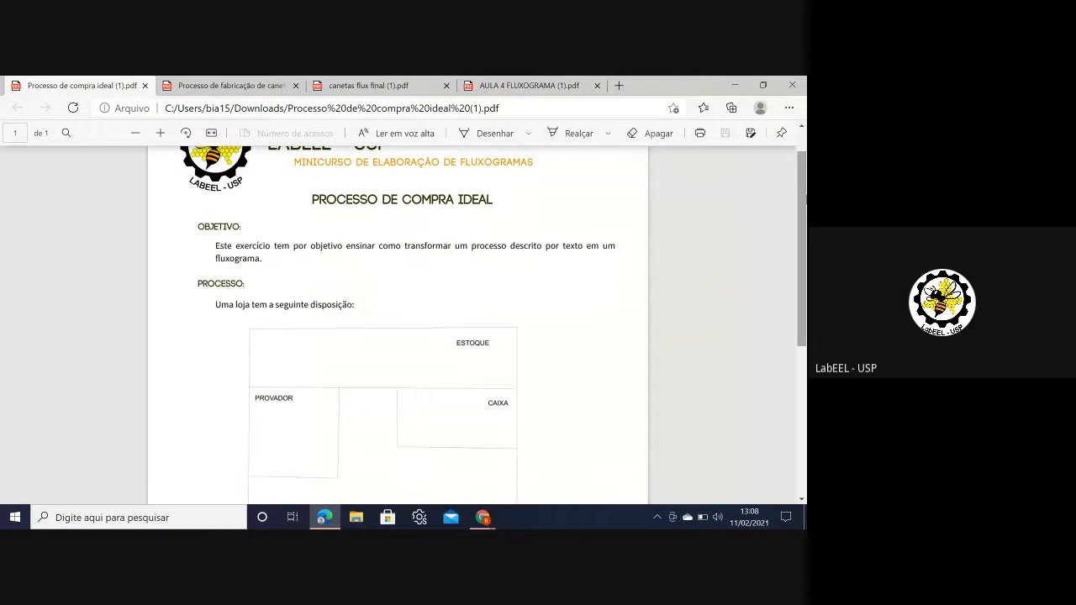
{"action": "key", "text": "F11"}
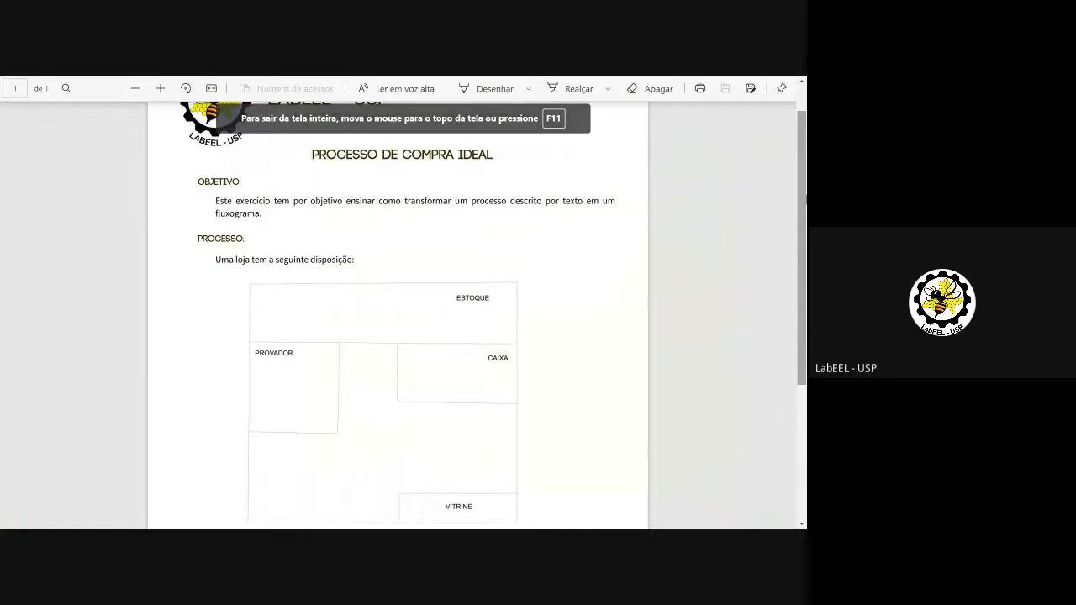
{"action": "left_click_drag", "start_coordinate": [805, 199], "coordinate": [805, 270]}
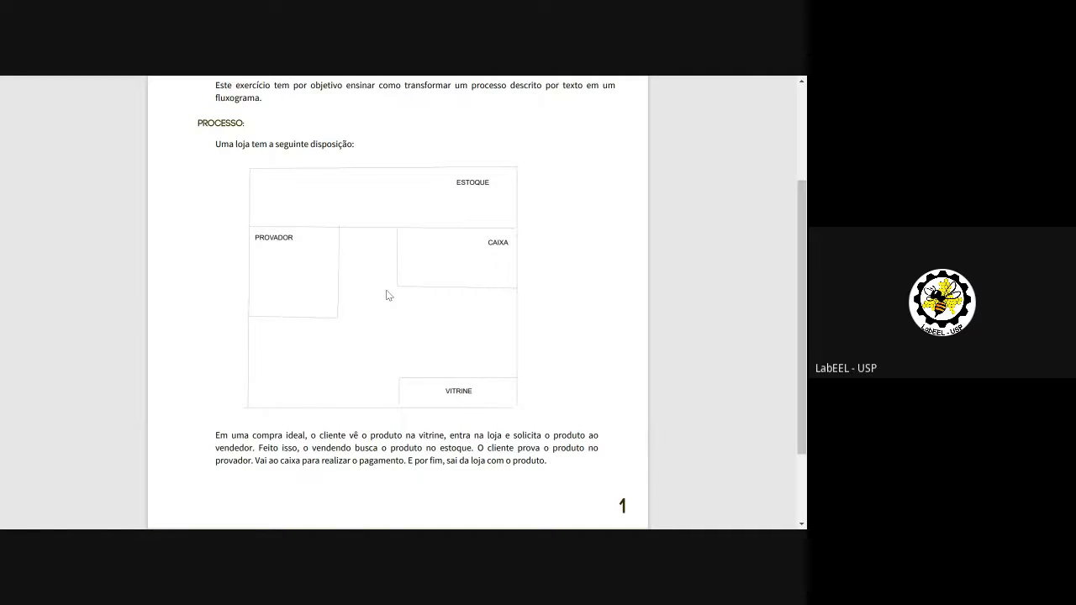
{"action": "key", "text": "F11"}
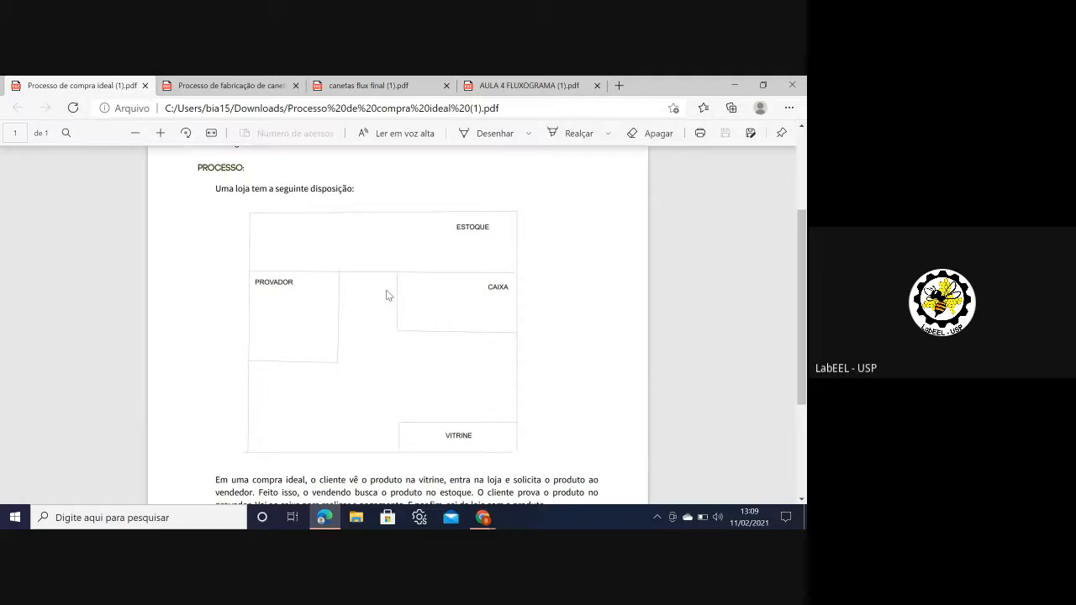
{"action": "left_click_drag", "start_coordinate": [804, 227], "coordinate": [805, 172]}
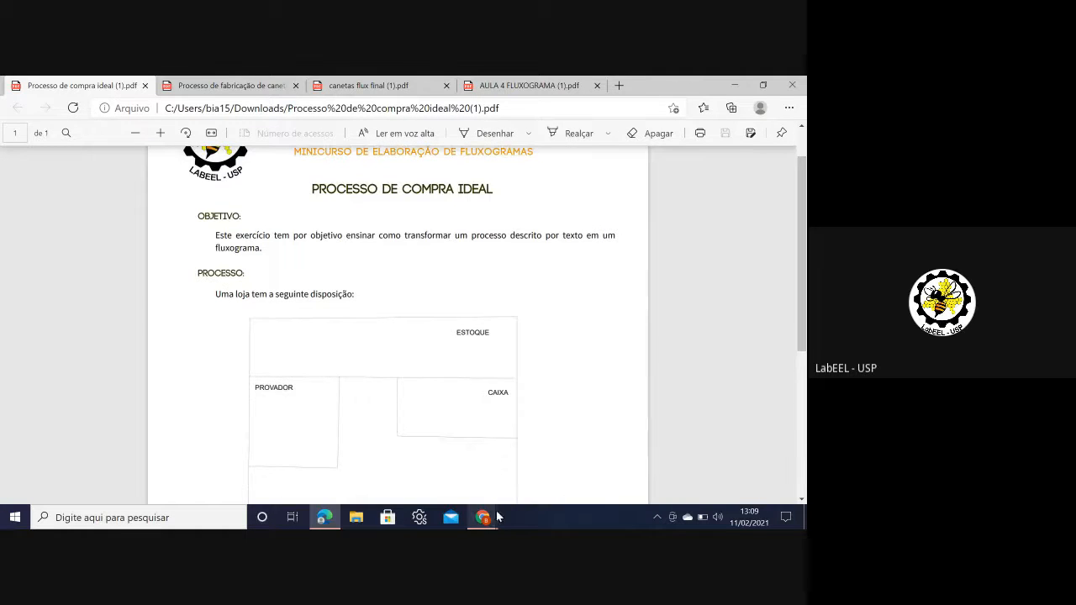
Step: Launch the diagrams.net editor with a blank diagram, skipping the old draft and the storage choice
{"action": "mouse_move", "coordinate": [483, 519]}
{"action": "left_click", "coordinate": [437, 479]}
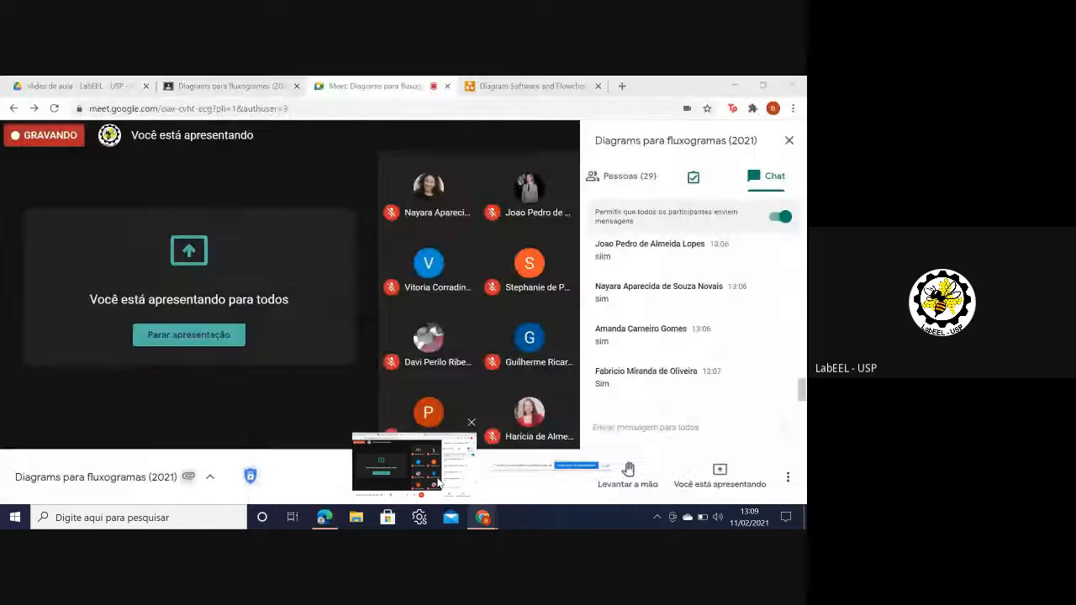
{"action": "left_click", "coordinate": [496, 86]}
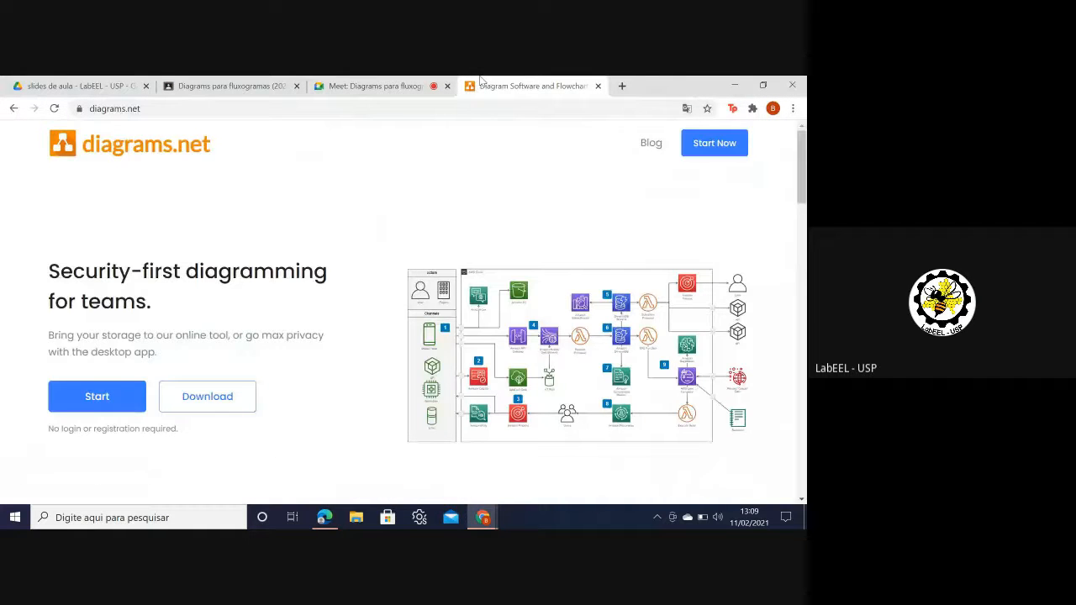
{"action": "left_click", "coordinate": [717, 144]}
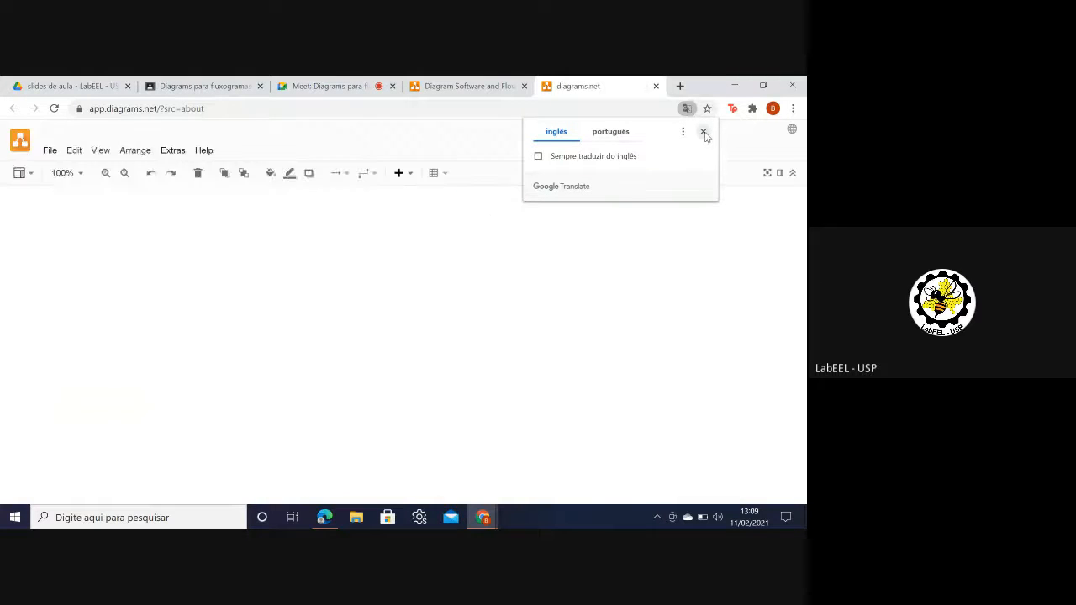
{"action": "left_click", "coordinate": [705, 133]}
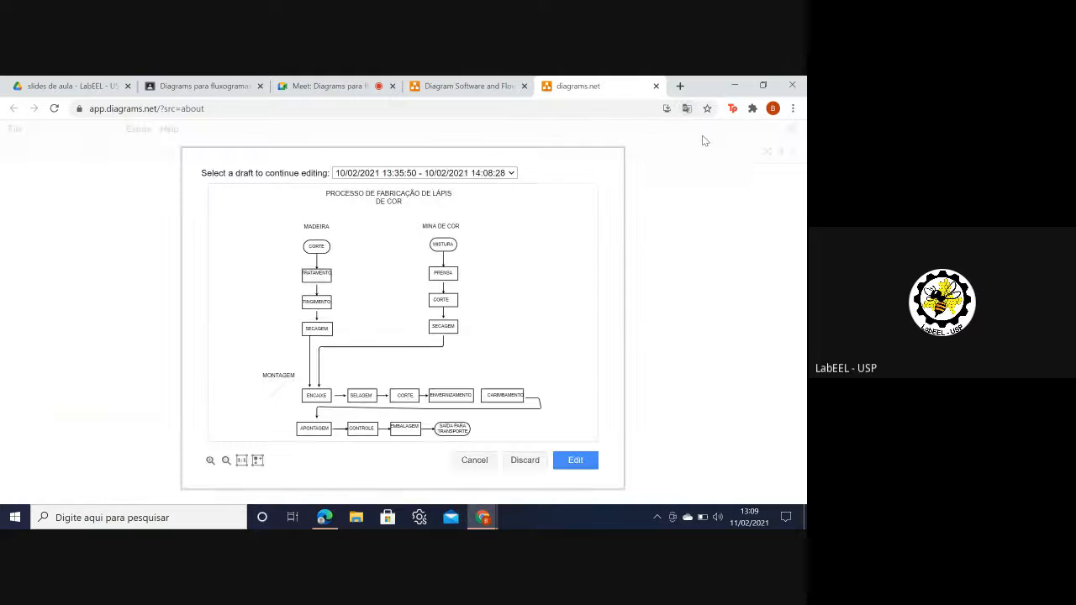
{"action": "left_click", "coordinate": [487, 459]}
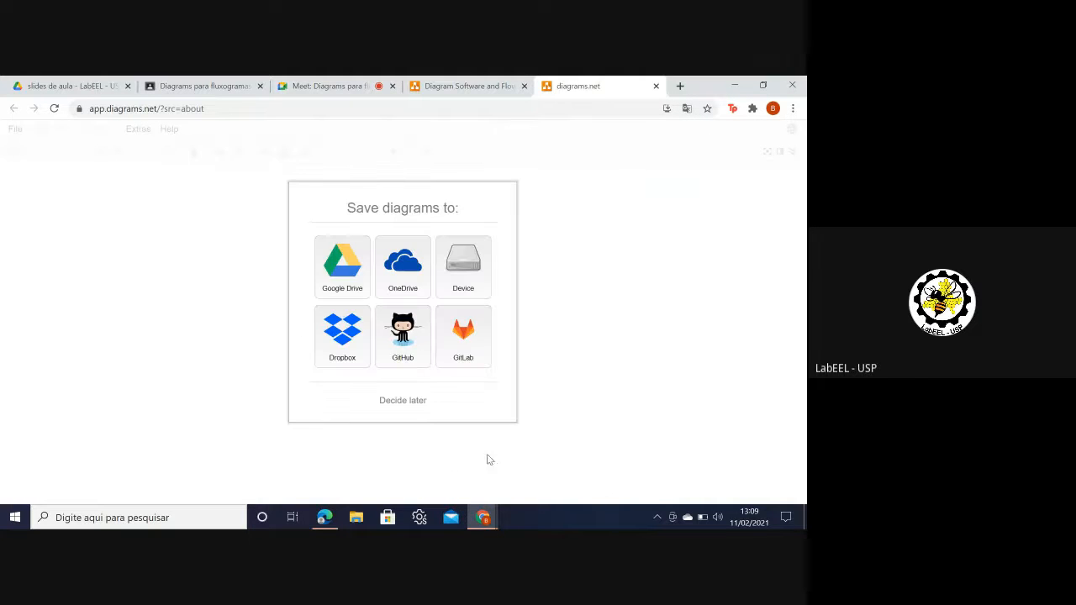
{"action": "left_click", "coordinate": [393, 404]}
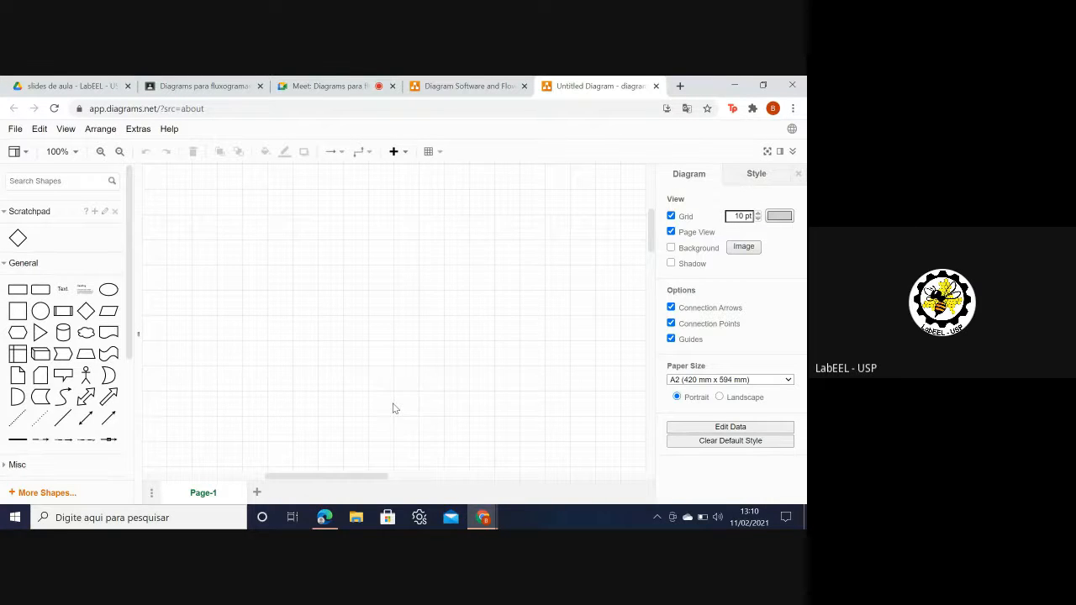
Step: Make the editor full screen and zoom out to 40% so the whole blank page fits
{"action": "key", "text": "F11"}
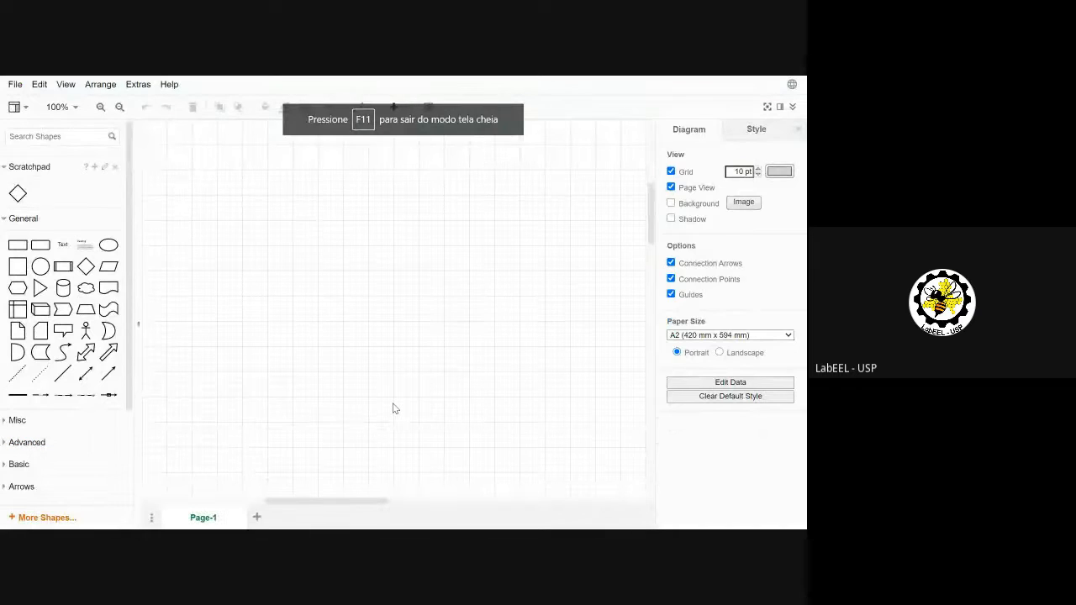
{"action": "left_click", "coordinate": [119, 107]}
{"action": "left_click", "coordinate": [120, 107]}
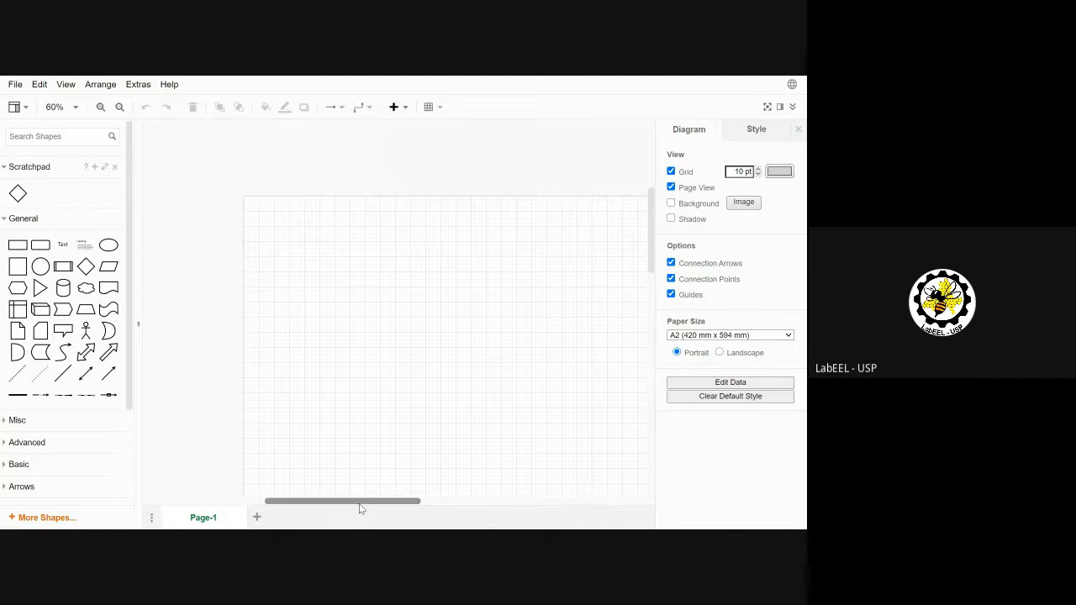
{"action": "left_click_drag", "start_coordinate": [360, 507], "coordinate": [412, 514]}
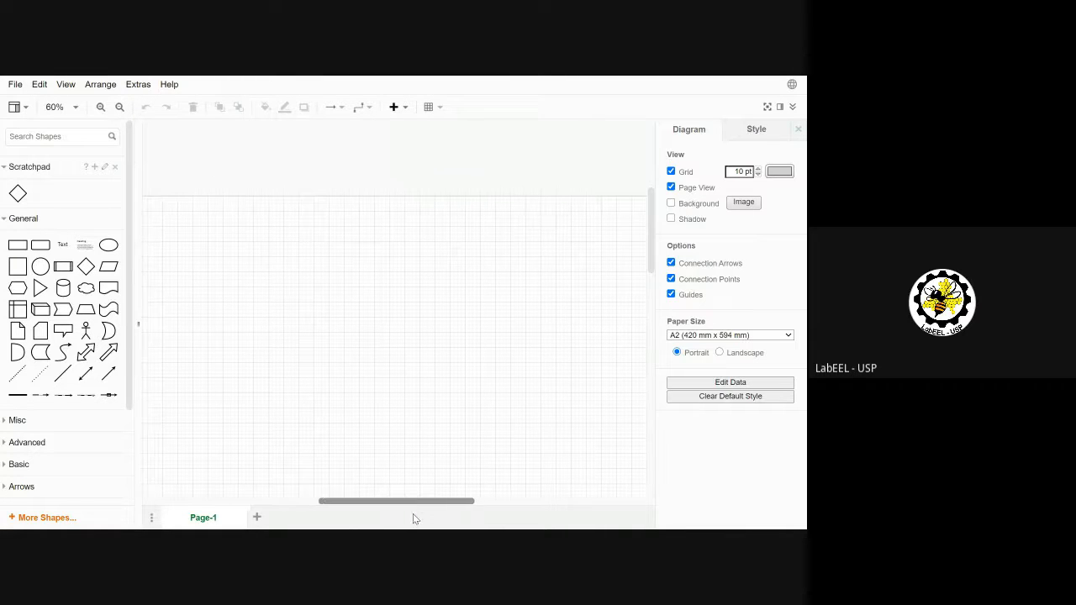
{"action": "left_click", "coordinate": [119, 106]}
{"action": "left_click", "coordinate": [120, 106]}
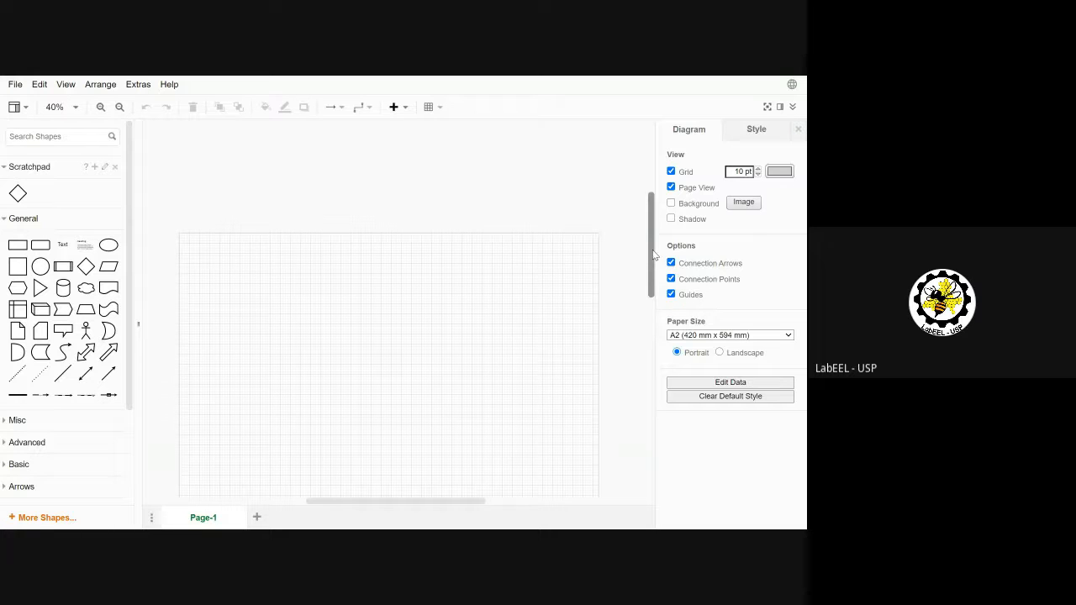
{"action": "left_click_drag", "start_coordinate": [654, 255], "coordinate": [654, 279]}
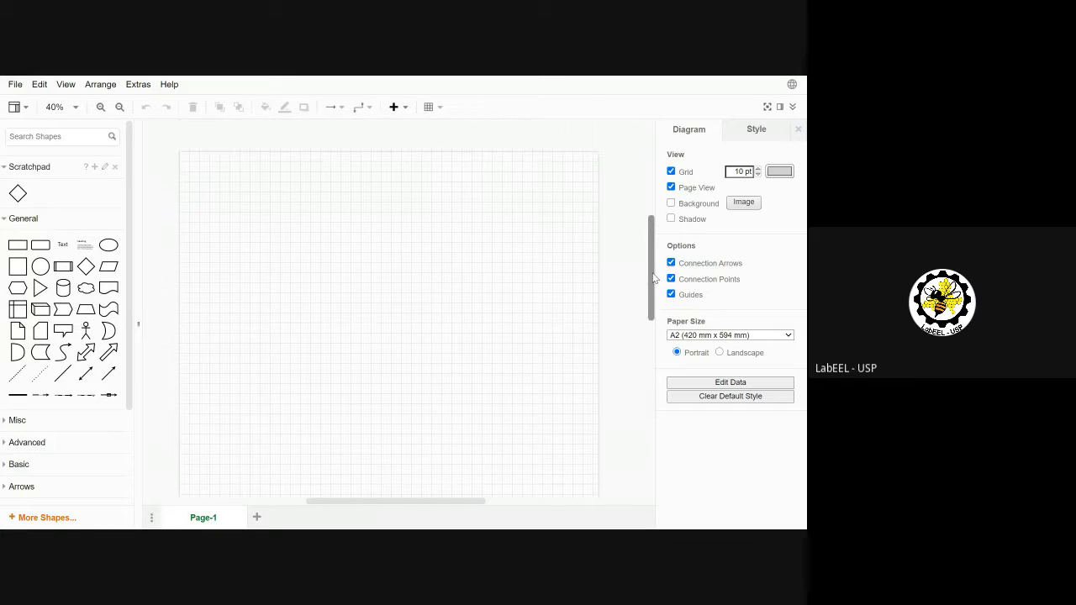
Step: Insert a text label near the top of the page and enter its edit mode
{"action": "left_click", "coordinate": [63, 244]}
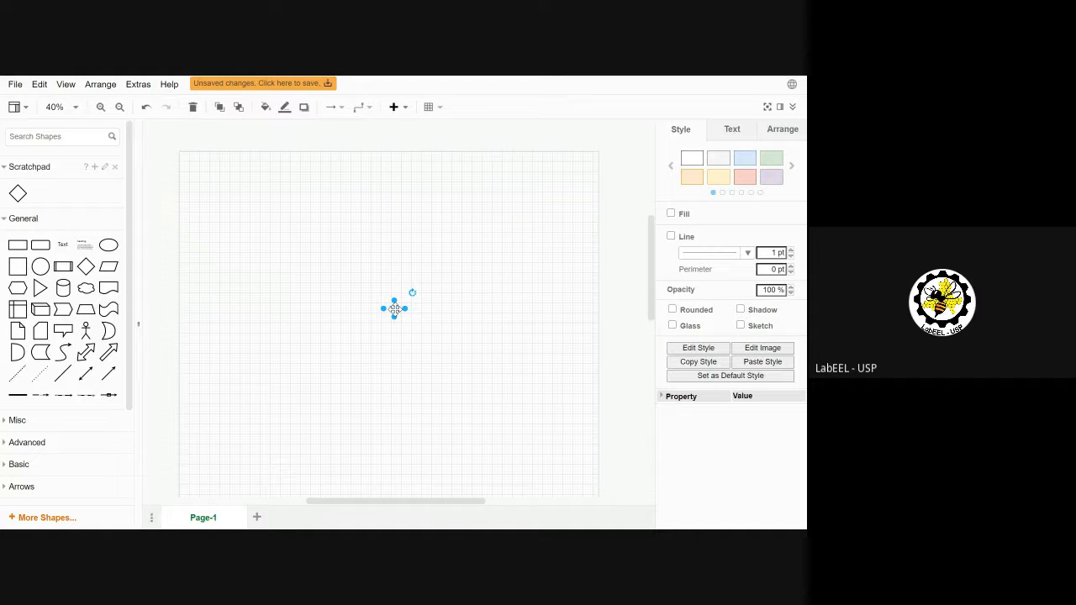
{"action": "left_click_drag", "start_coordinate": [395, 308], "coordinate": [383, 171]}
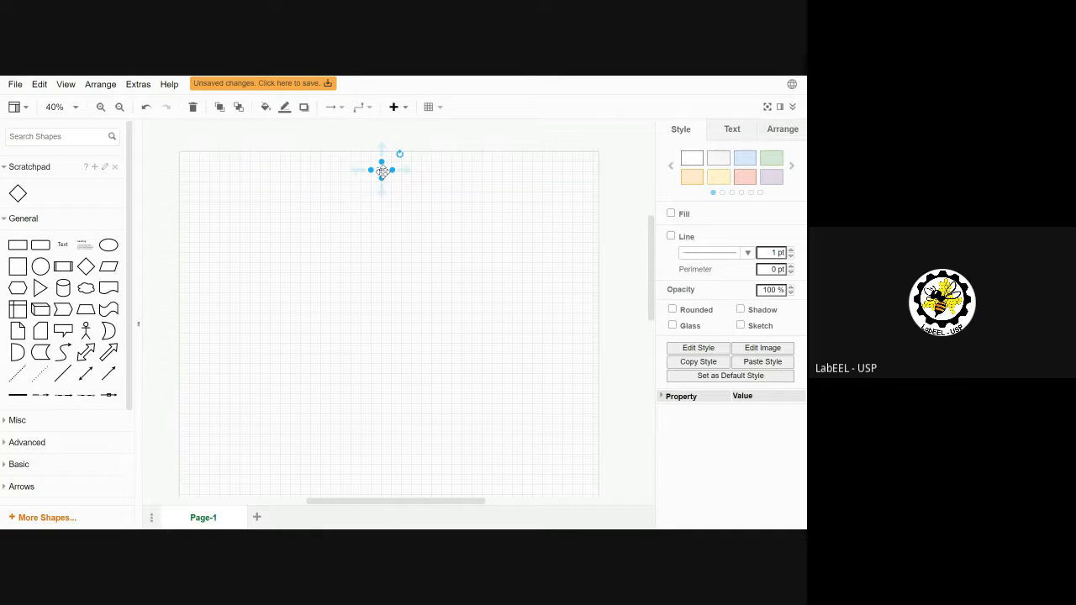
{"action": "double_click", "coordinate": [382, 171]}
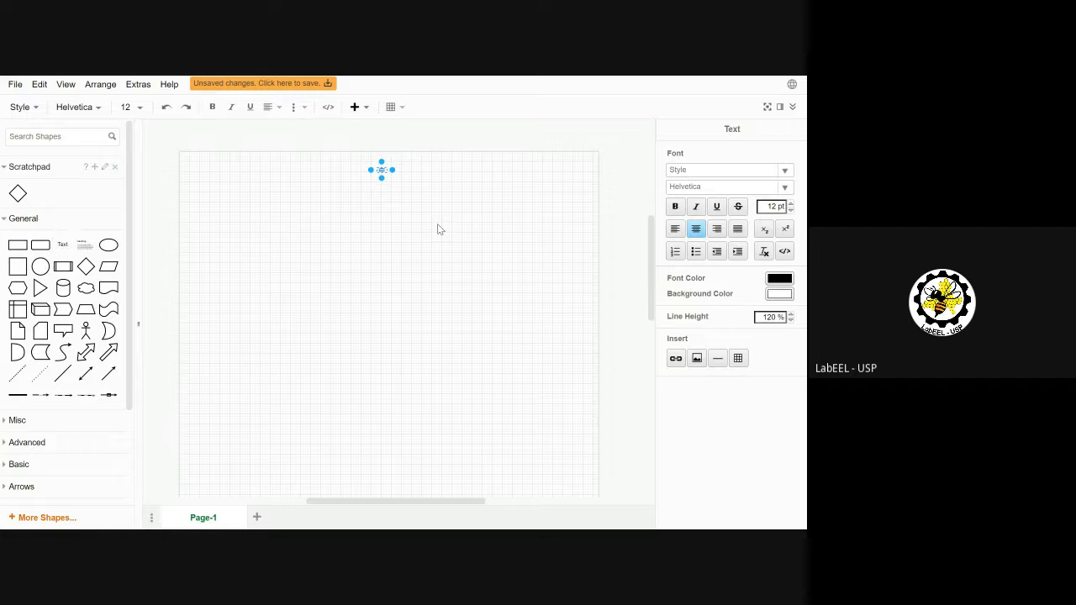
Step: Raise the label's font size to 40 pt
{"action": "double_click", "coordinate": [790, 203]}
{"action": "triple_click", "coordinate": [790, 204]}
{"action": "triple_click", "coordinate": [790, 203]}
{"action": "triple_click", "coordinate": [790, 203]}
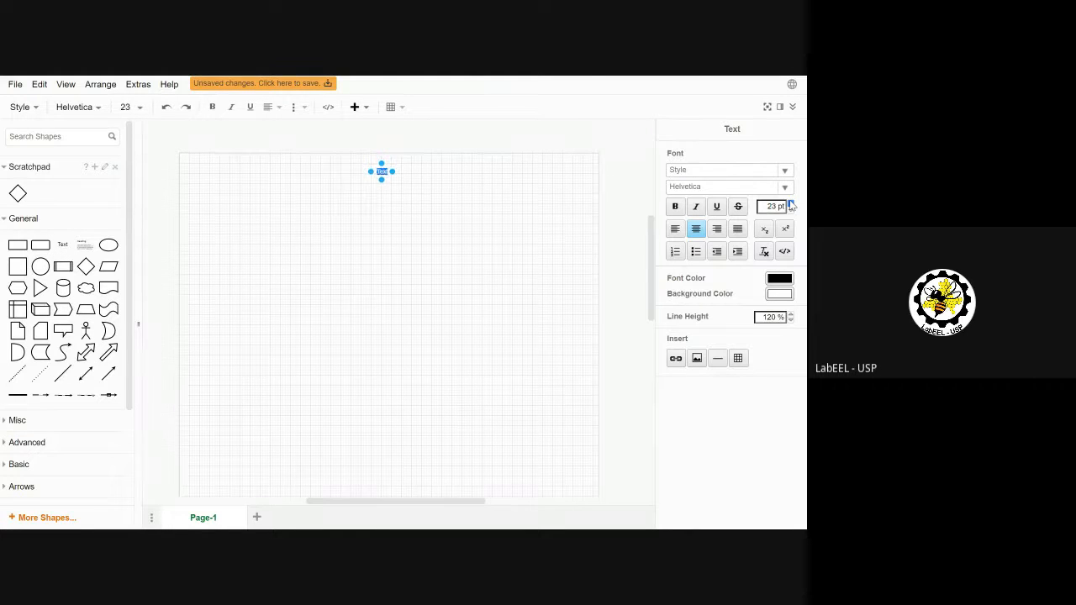
{"action": "triple_click", "coordinate": [790, 204]}
{"action": "triple_click", "coordinate": [790, 203]}
{"action": "triple_click", "coordinate": [790, 204]}
{"action": "double_click", "coordinate": [790, 203]}
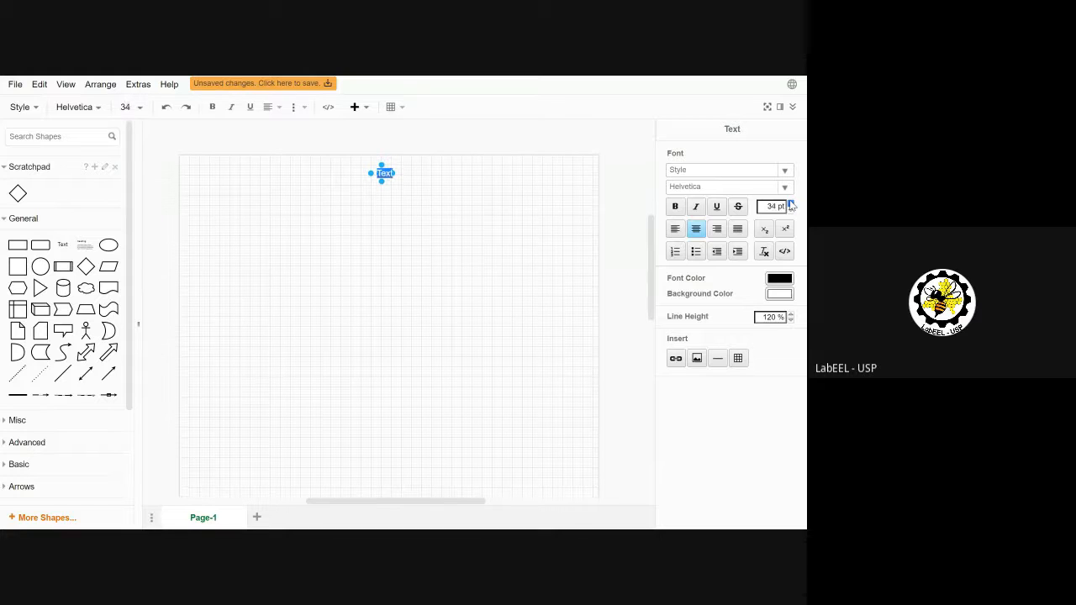
{"action": "double_click", "coordinate": [790, 204]}
{"action": "left_click", "coordinate": [790, 204]}
{"action": "left_click", "coordinate": [790, 203]}
{"action": "double_click", "coordinate": [790, 203]}
{"action": "left_click", "coordinate": [790, 204]}
{"action": "left_click", "coordinate": [791, 209]}
Step: Replace the placeholder with 'PROCESSO DE COMPRA IDEAL' and centre it at the page top
{"action": "left_click", "coordinate": [388, 181]}
{"action": "key", "text": "BackSpace"}
{"action": "key", "text": "BackSpace"}
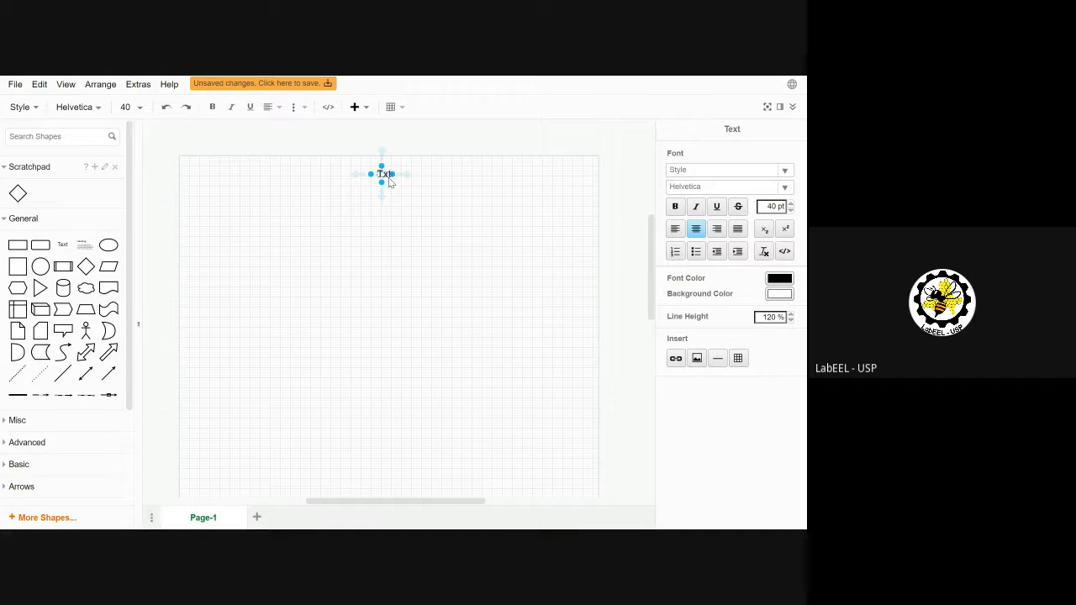
{"action": "type", "text": "PRO"}
{"action": "type", "text": "CESSO DE "}
{"action": "type", "text": "COMPRA "}
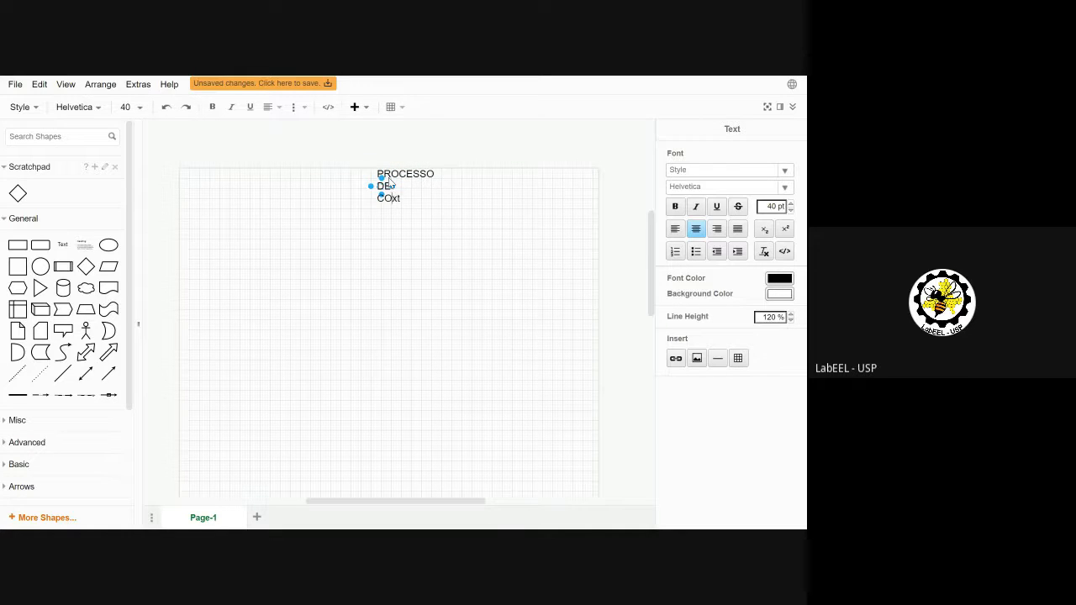
{"action": "type", "text": "IDEAL"}
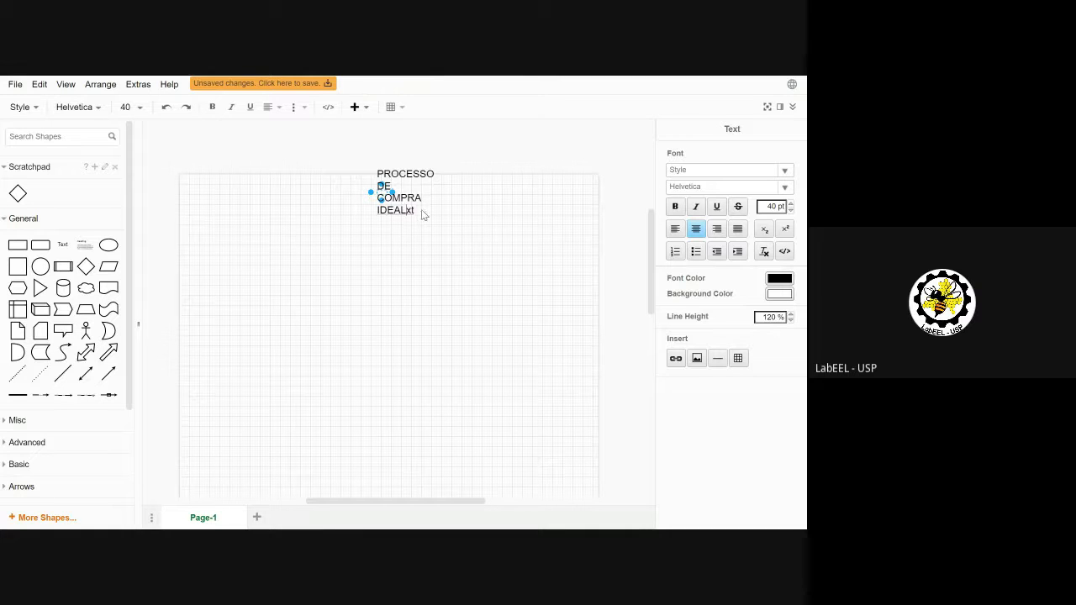
{"action": "left_click_drag", "start_coordinate": [411, 211], "coordinate": [415, 215]}
{"action": "left_click", "coordinate": [367, 190]}
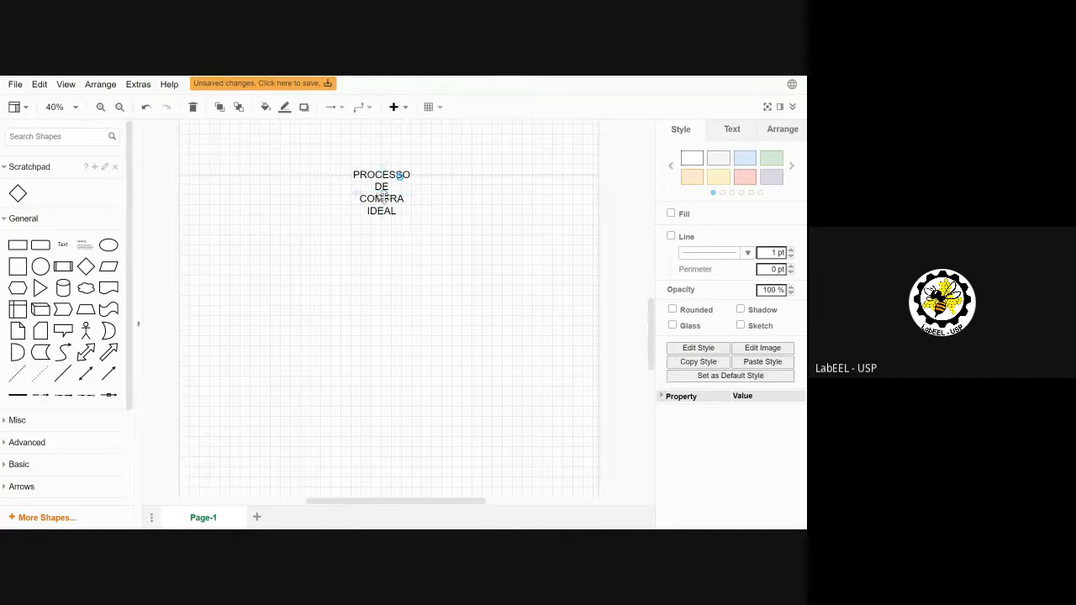
{"action": "left_click_drag", "start_coordinate": [381, 199], "coordinate": [200, 196]}
{"action": "left_click_drag", "start_coordinate": [298, 206], "coordinate": [391, 192]}
{"action": "left_click", "coordinate": [485, 281]}
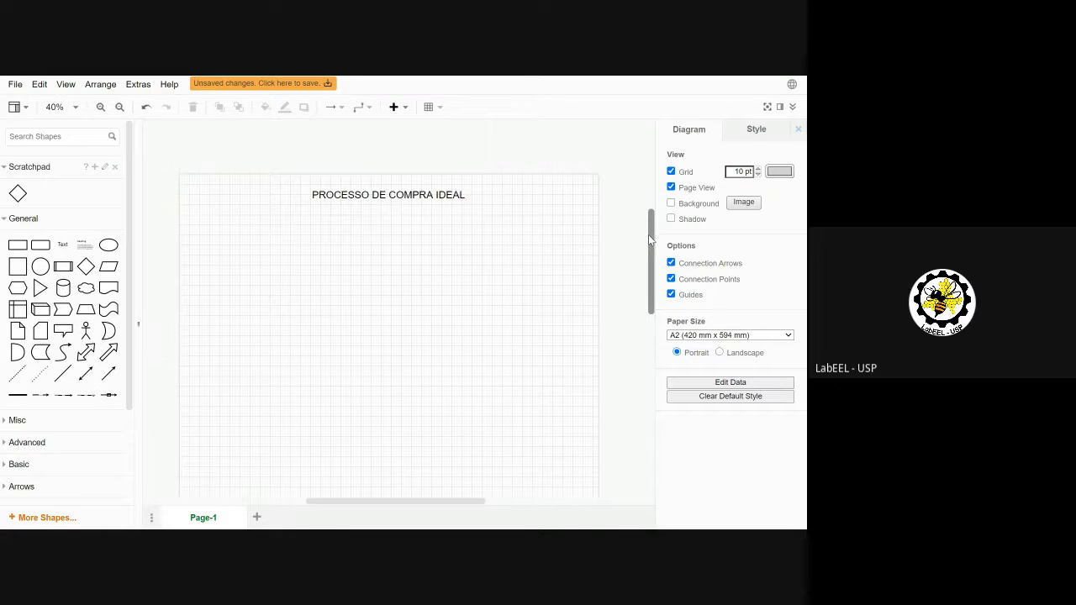
Step: Insert a dashed line and stretch it horizontally across the page below the title
{"action": "mouse_move", "coordinate": [648, 234]}
{"action": "left_mouse_down"}
{"action": "mouse_move", "coordinate": [650, 258]}
{"action": "mouse_move", "coordinate": [649, 246]}
{"action": "left_mouse_up"}
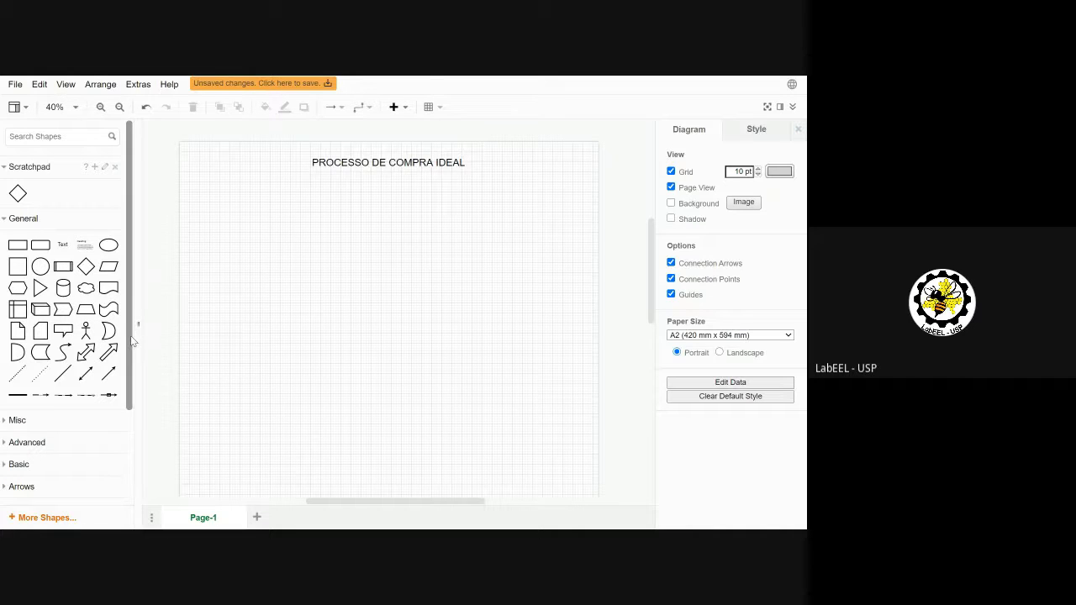
{"action": "scroll", "coordinate": [127, 335], "scroll_direction": "down", "scroll_amount": 1}
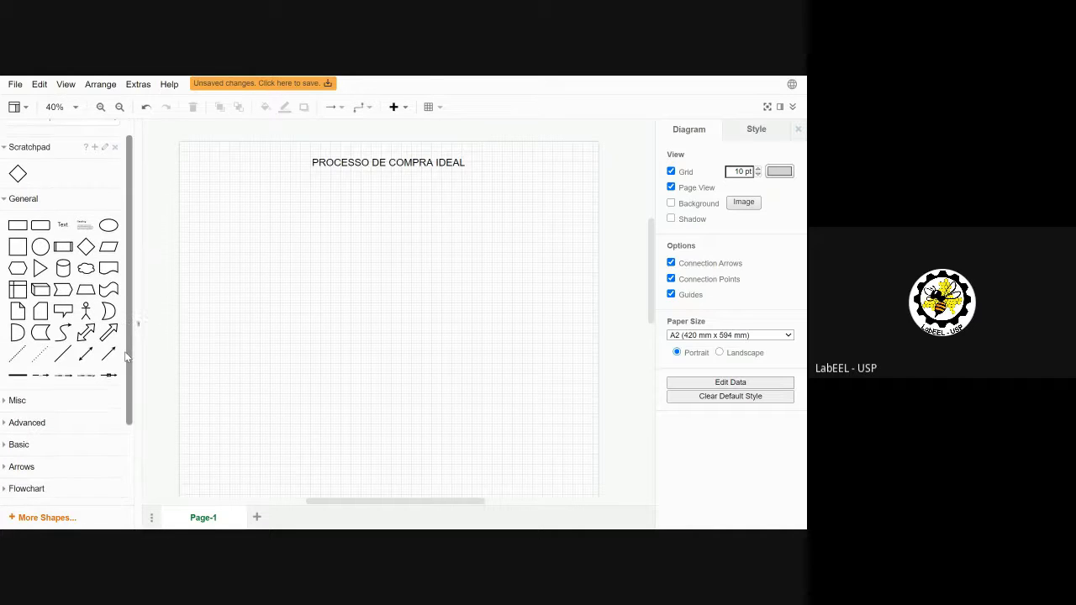
{"action": "left_click", "coordinate": [18, 352]}
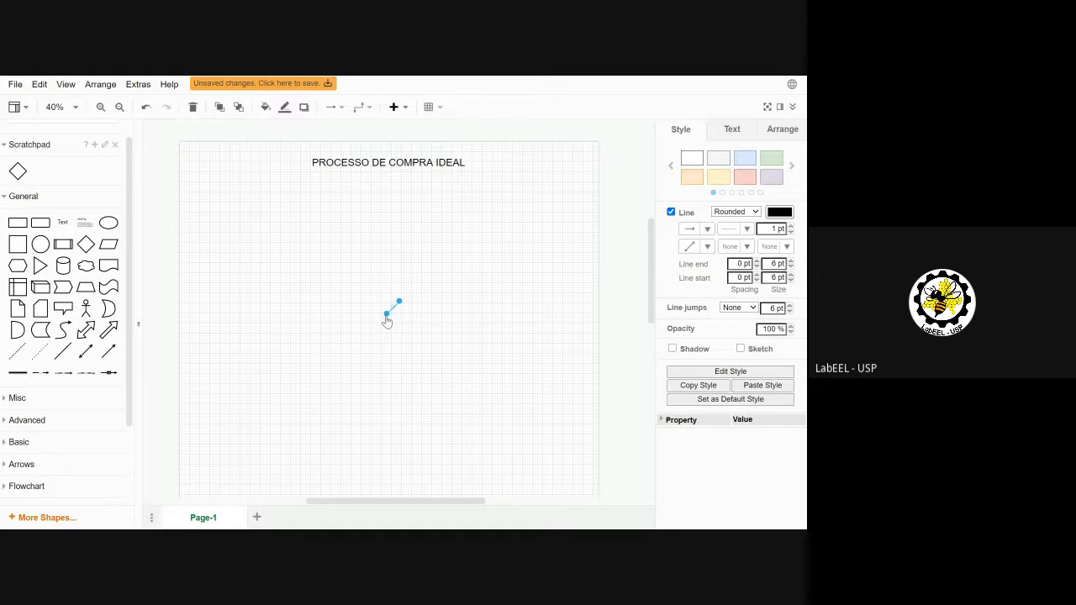
{"action": "left_click_drag", "start_coordinate": [387, 316], "coordinate": [212, 267]}
{"action": "left_click_drag", "start_coordinate": [400, 305], "coordinate": [552, 269]}
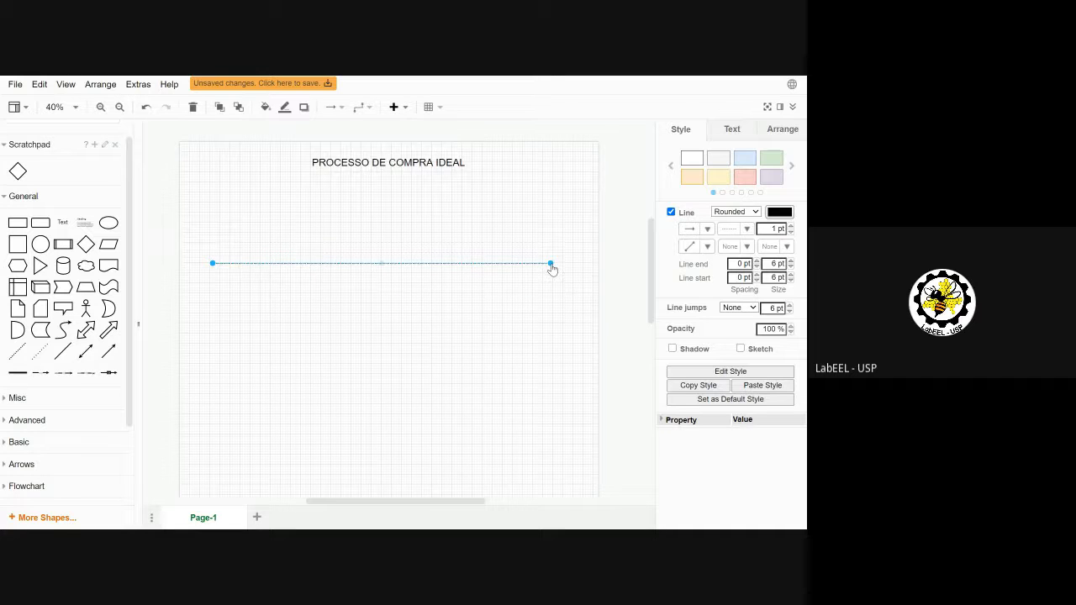
Step: Add a dashed left wall running down from the top wall's left end
{"action": "left_click", "coordinate": [26, 355]}
{"action": "left_click_drag", "start_coordinate": [388, 320], "coordinate": [212, 269]}
{"action": "left_click_drag", "start_coordinate": [400, 307], "coordinate": [211, 461]}
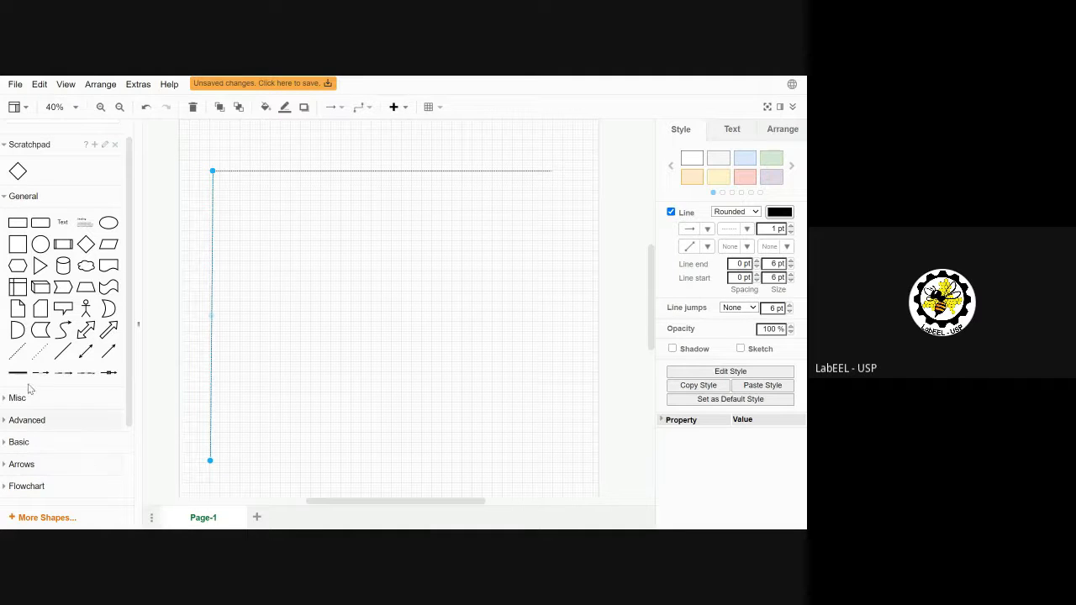
Step: Add two dashed bottom wall pieces, leaving an entrance gap near the lower left
{"action": "left_click", "coordinate": [20, 355]}
{"action": "left_click_drag", "start_coordinate": [387, 318], "coordinate": [210, 461]}
{"action": "left_click_drag", "start_coordinate": [400, 307], "coordinate": [251, 461]}
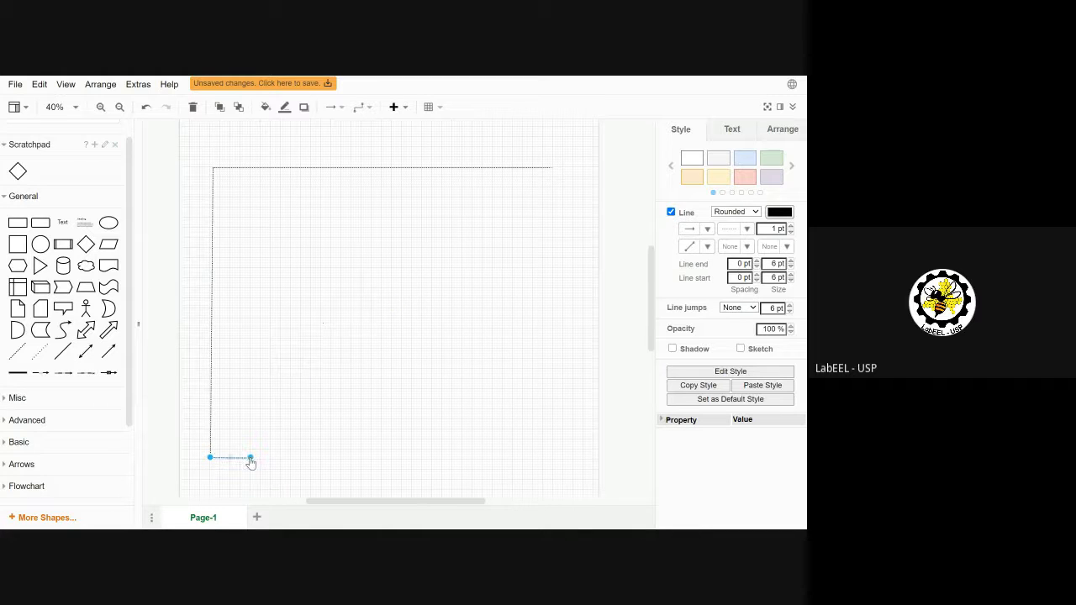
{"action": "left_click", "coordinate": [18, 351]}
{"action": "left_click_drag", "start_coordinate": [386, 314], "coordinate": [341, 458]}
{"action": "left_click_drag", "start_coordinate": [400, 302], "coordinate": [563, 463]}
Step: Add the dashed right wall and align the top and bottom corners with it
{"action": "left_click", "coordinate": [17, 351]}
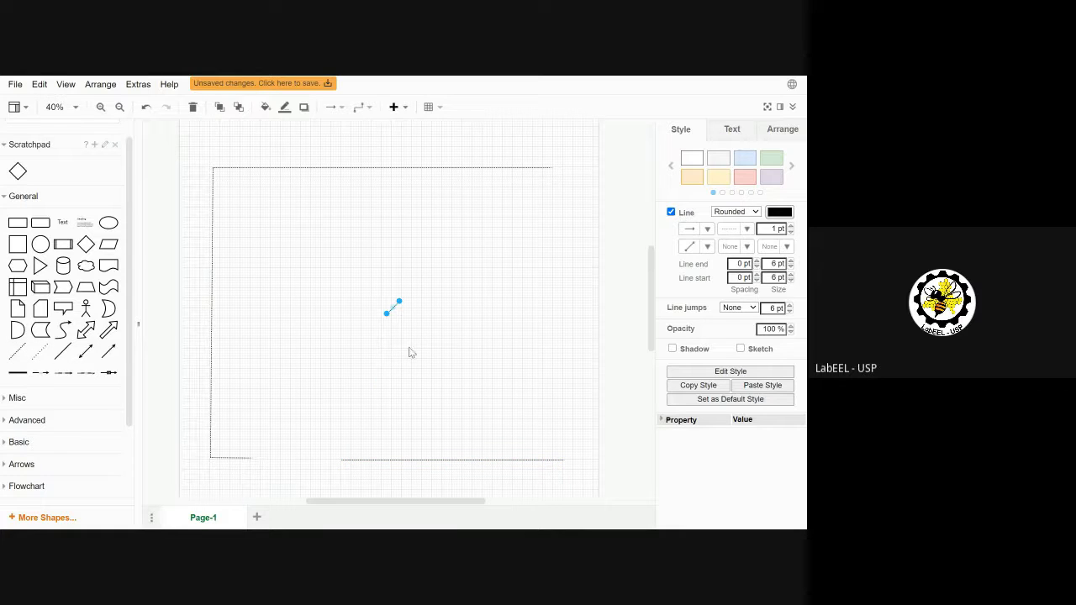
{"action": "left_click_drag", "start_coordinate": [397, 303], "coordinate": [551, 169]}
{"action": "left_click_drag", "start_coordinate": [387, 316], "coordinate": [561, 457]}
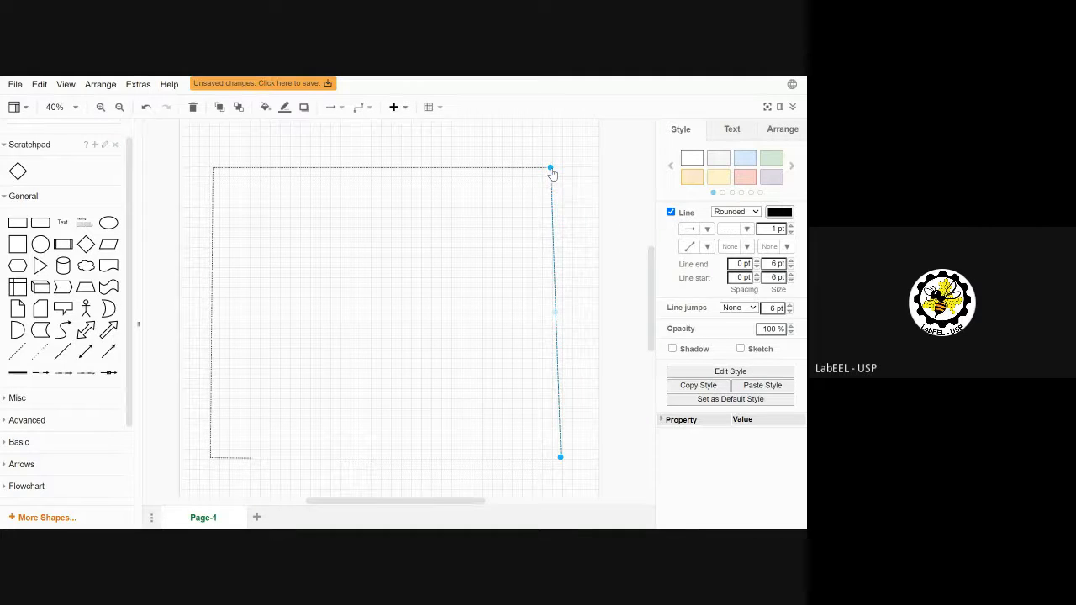
{"action": "left_click_drag", "start_coordinate": [552, 172], "coordinate": [563, 173]}
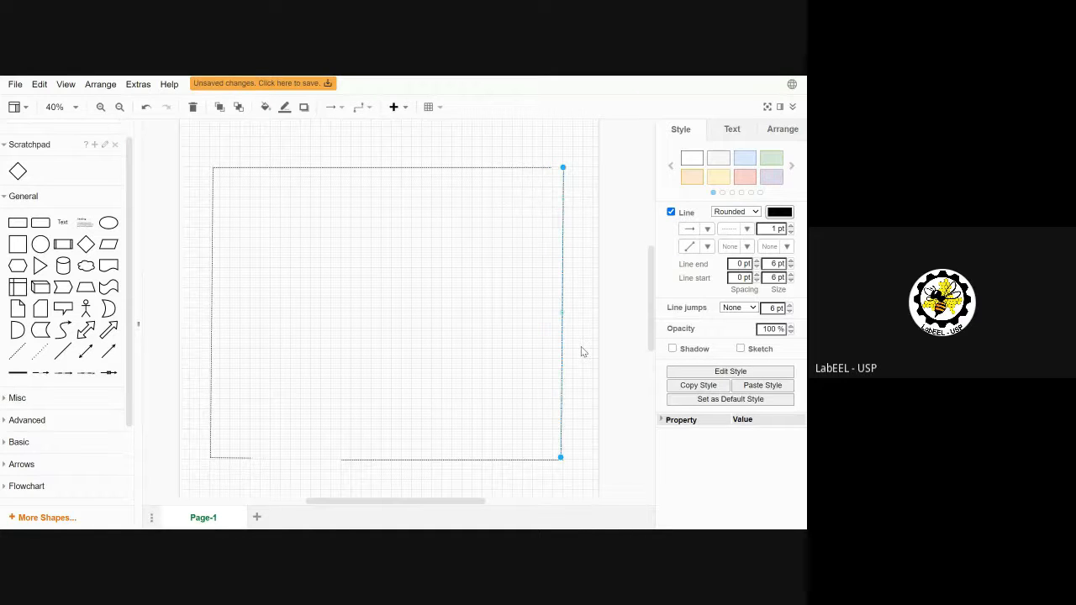
{"action": "left_click", "coordinate": [535, 169]}
{"action": "left_click_drag", "start_coordinate": [550, 169], "coordinate": [563, 167]}
{"action": "left_click_drag", "start_coordinate": [561, 460], "coordinate": [564, 465]}
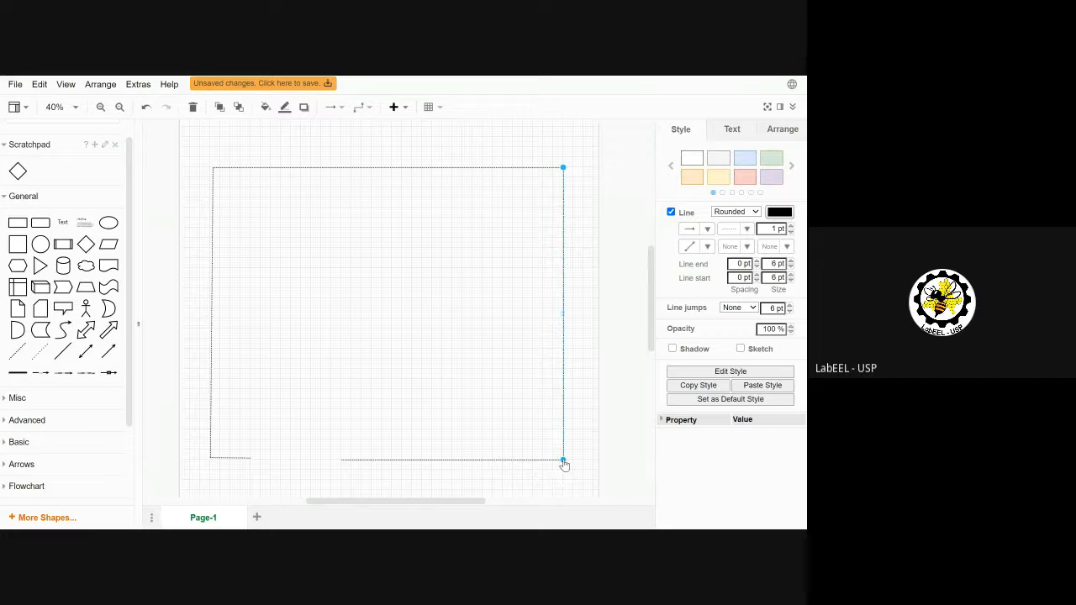
{"action": "left_click", "coordinate": [638, 443]}
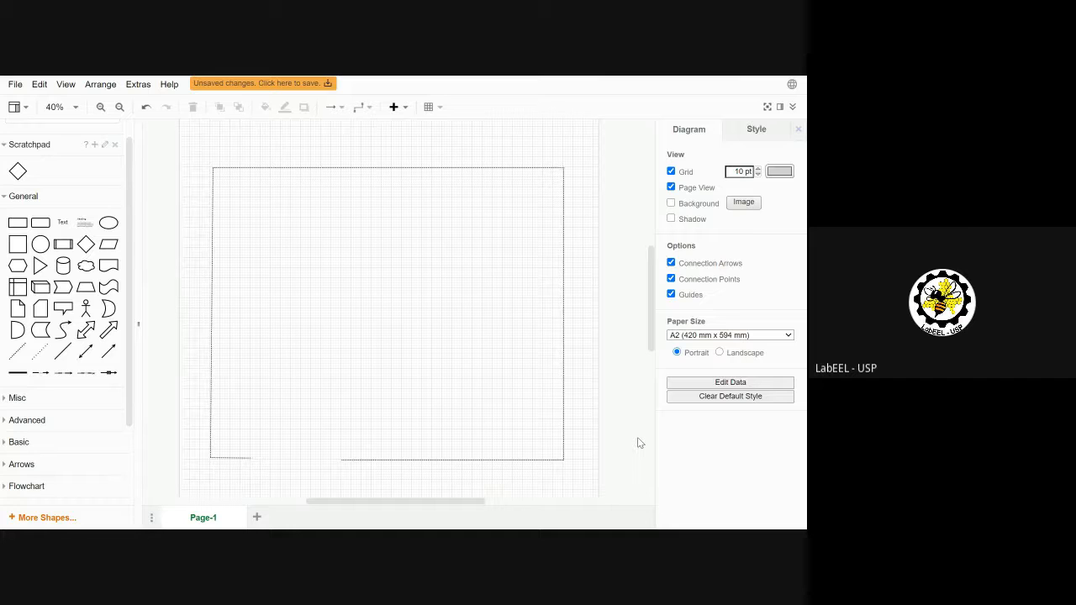
Step: Draw an interior horizontal wall from the left wall to the right wall
{"action": "left_click", "coordinate": [36, 356]}
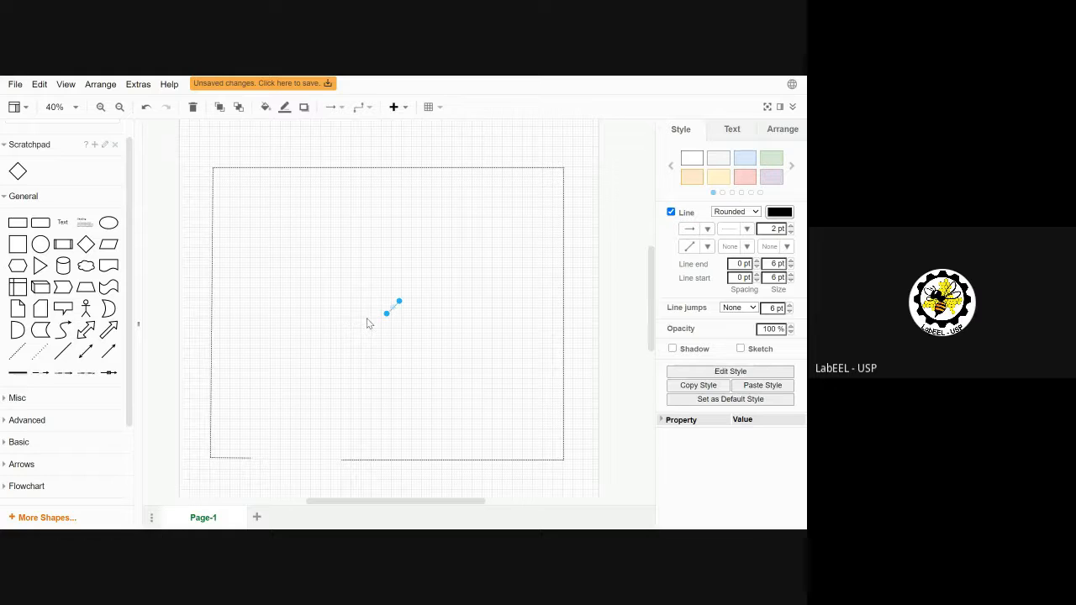
{"action": "left_click_drag", "start_coordinate": [385, 319], "coordinate": [213, 242]}
{"action": "left_click_drag", "start_coordinate": [398, 304], "coordinate": [563, 242]}
{"action": "left_click", "coordinate": [609, 259]}
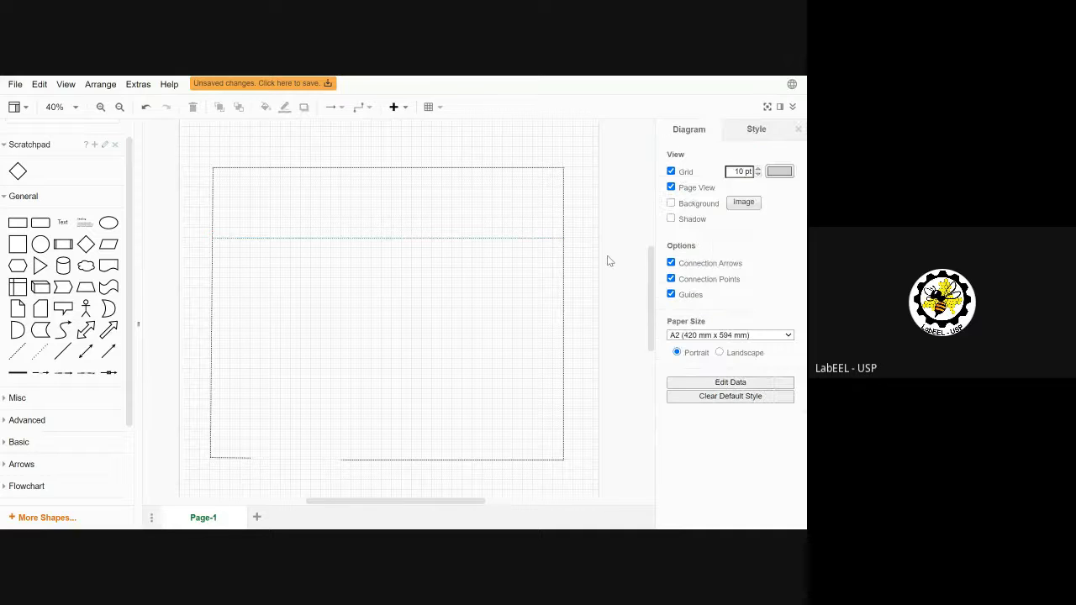
Step: Add an L-shaped dashed wall closing off a small room below the interior wall's left end
{"action": "left_click", "coordinate": [19, 354]}
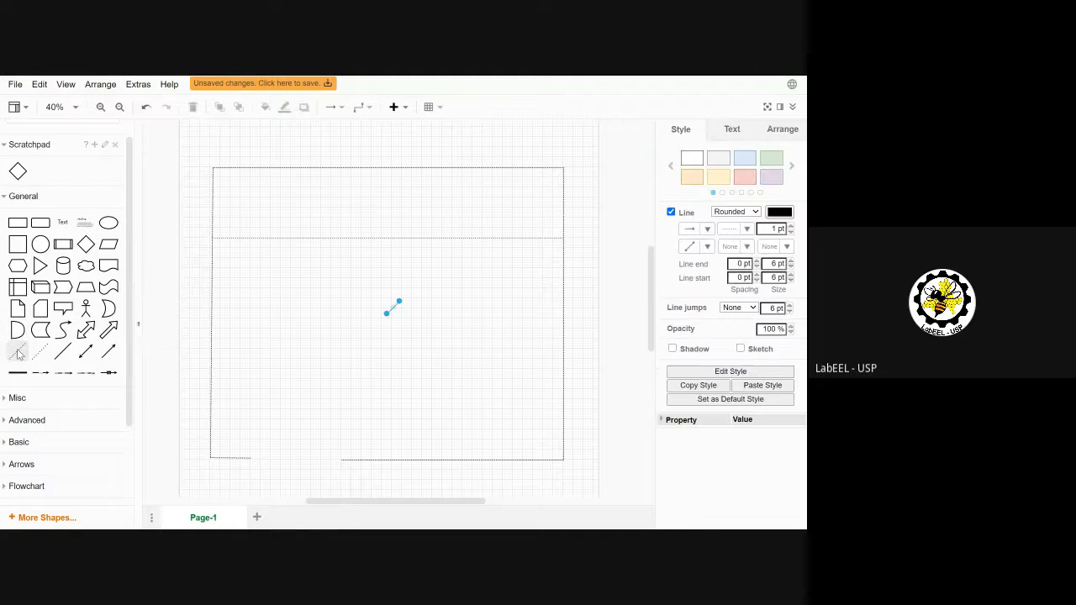
{"action": "left_click_drag", "start_coordinate": [399, 305], "coordinate": [292, 244]}
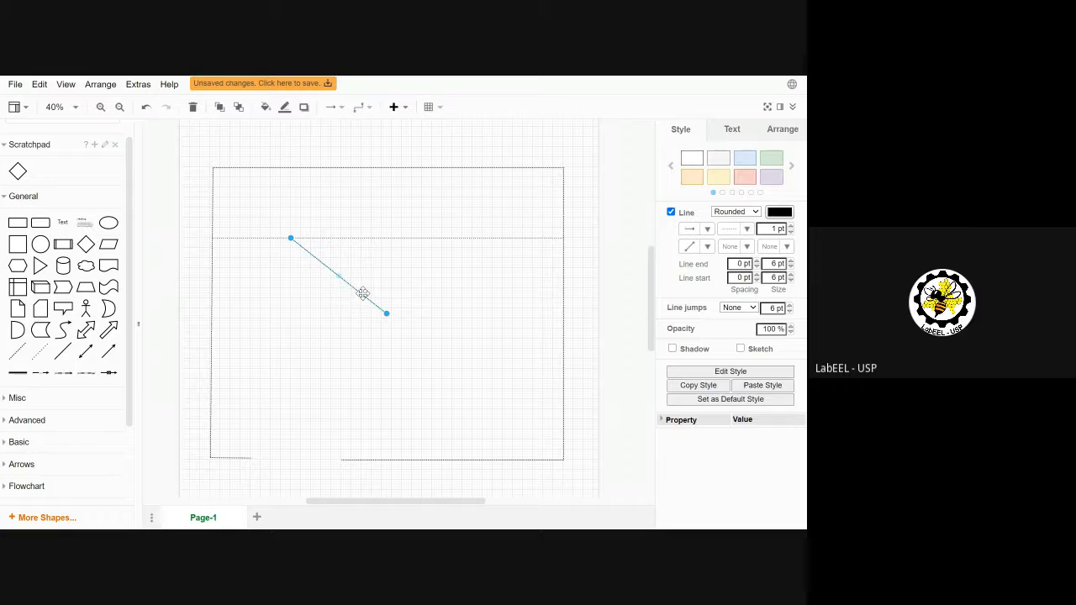
{"action": "left_click_drag", "start_coordinate": [387, 317], "coordinate": [213, 351]}
{"action": "left_click_drag", "start_coordinate": [250, 292], "coordinate": [293, 354]}
{"action": "left_click_drag", "start_coordinate": [290, 348], "coordinate": [291, 348]}
{"action": "left_click_drag", "start_coordinate": [215, 350], "coordinate": [213, 353]}
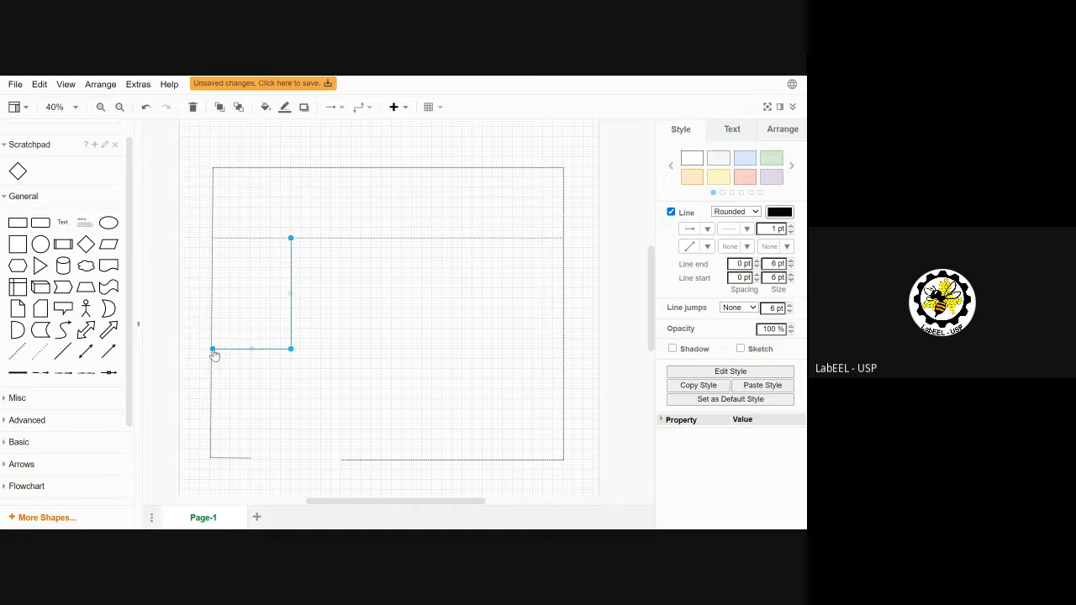
{"action": "mouse_move", "coordinate": [83, 221]}
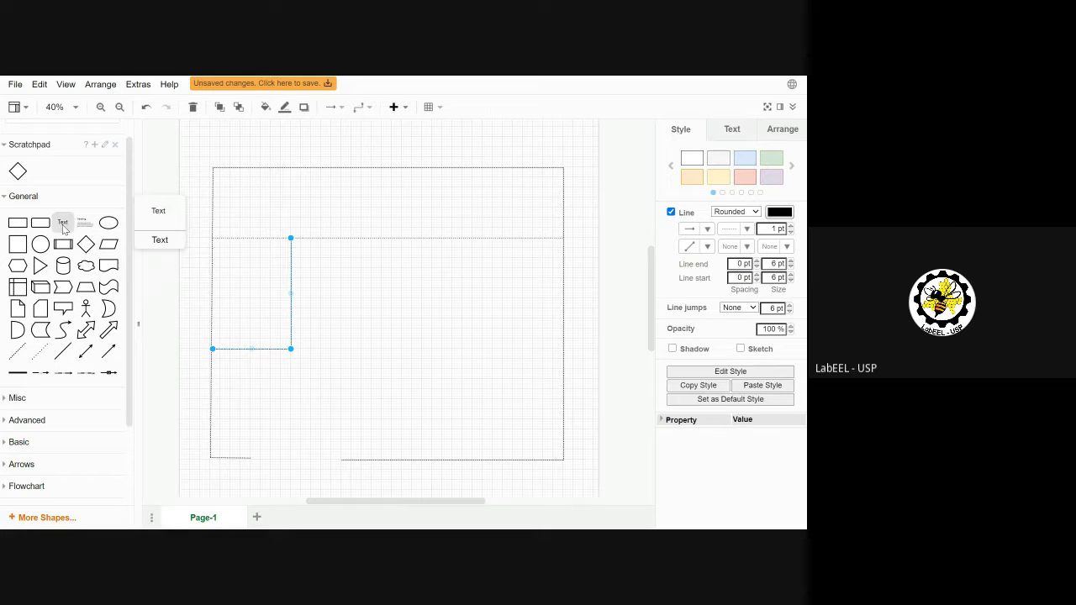
Step: Draw a right-angled dashed wall from the interior wall to the right wall, forming an upper-right room
{"action": "left_click", "coordinate": [41, 352]}
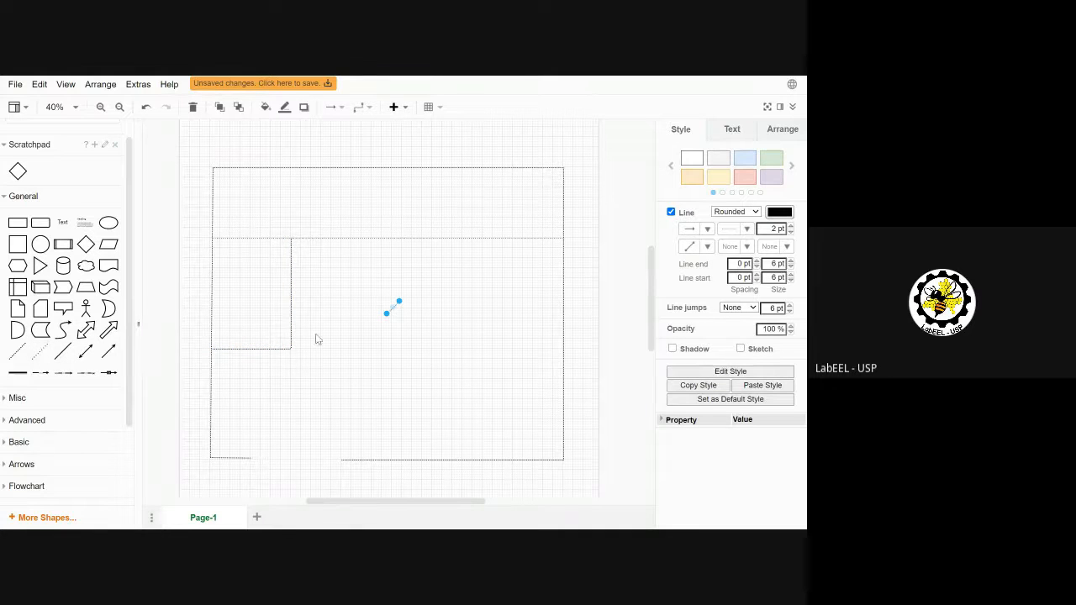
{"action": "left_click_drag", "start_coordinate": [399, 302], "coordinate": [462, 242]}
{"action": "left_click_drag", "start_coordinate": [386, 318], "coordinate": [561, 300]}
{"action": "left_click_drag", "start_coordinate": [511, 268], "coordinate": [462, 298]}
{"action": "left_click", "coordinate": [479, 358]}
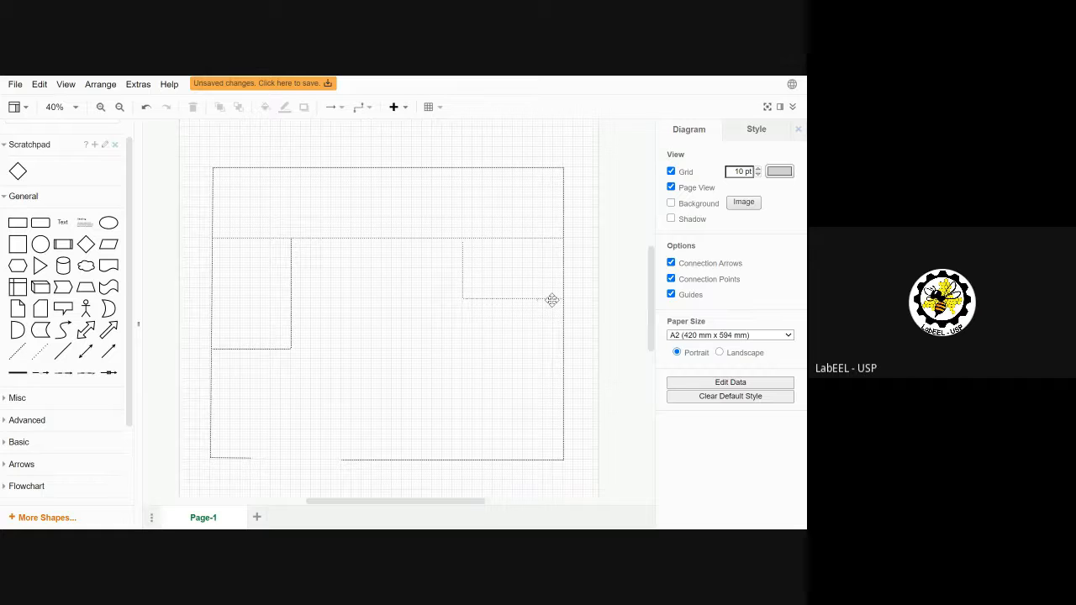
{"action": "left_click_drag", "start_coordinate": [650, 307], "coordinate": [649, 326]}
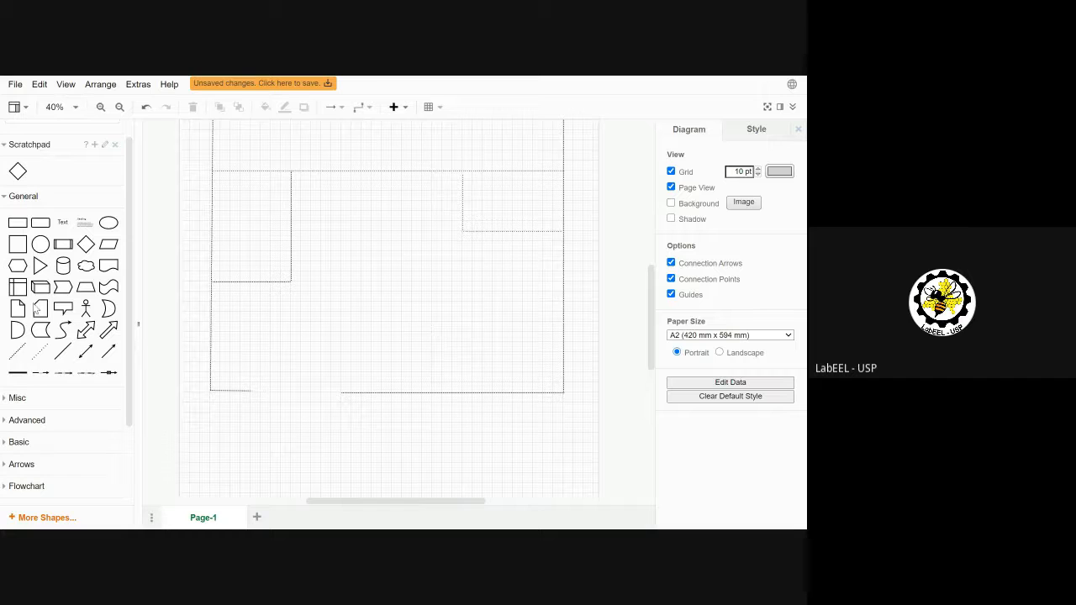
Step: Draw a right-angled dashed wall from the bottom wall to the right wall, enclosing a narrow strip
{"action": "left_click", "coordinate": [36, 360]}
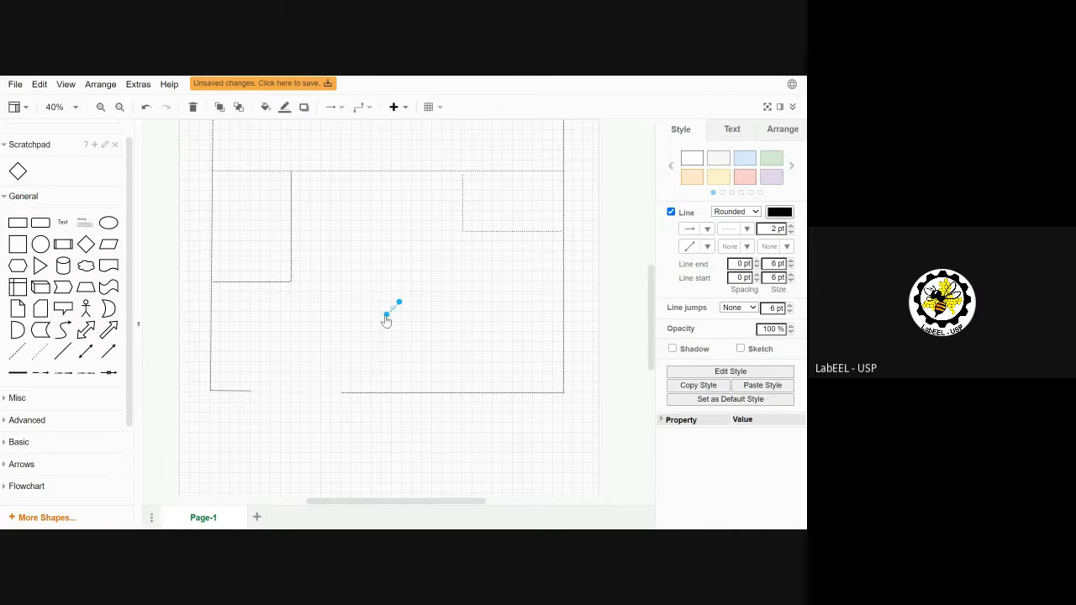
{"action": "left_click_drag", "start_coordinate": [386, 315], "coordinate": [401, 391]}
{"action": "left_click_drag", "start_coordinate": [449, 339], "coordinate": [563, 376]}
{"action": "left_click_drag", "start_coordinate": [483, 384], "coordinate": [400, 374]}
{"action": "left_click_drag", "start_coordinate": [566, 377], "coordinate": [567, 373]}
{"action": "left_click_drag", "start_coordinate": [401, 392], "coordinate": [399, 392]}
{"action": "left_click", "coordinate": [626, 351]}
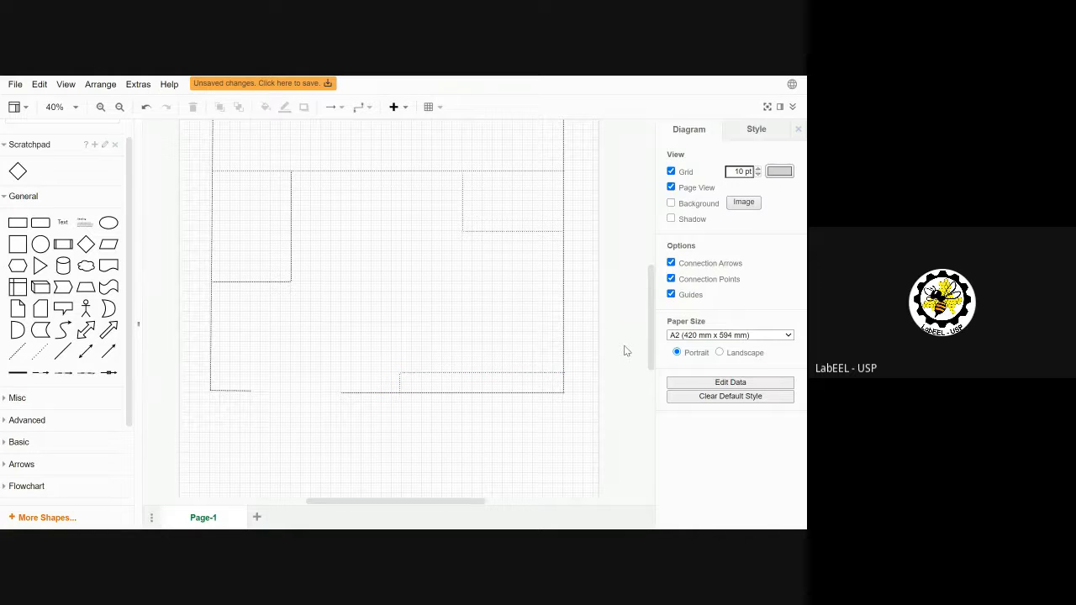
{"action": "mouse_move", "coordinate": [649, 326]}
{"action": "left_mouse_down"}
{"action": "mouse_move", "coordinate": [649, 281]}
{"action": "mouse_move", "coordinate": [652, 311]}
{"action": "left_mouse_up"}
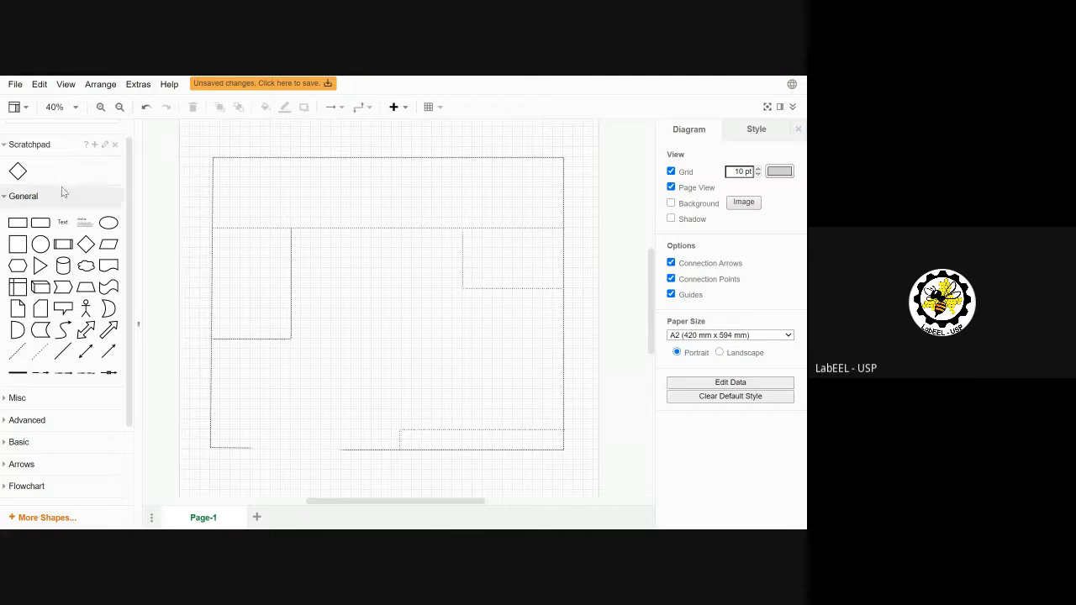
Step: Place a text label in the top storage room and raise its font size to 30 pt
{"action": "left_click", "coordinate": [61, 223]}
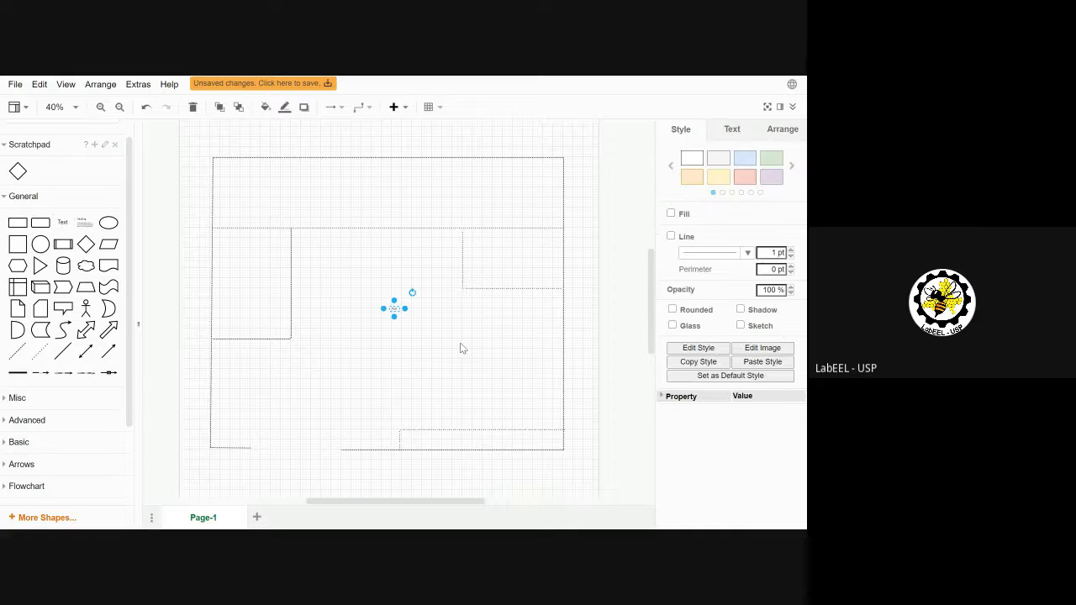
{"action": "left_click_drag", "start_coordinate": [394, 309], "coordinate": [414, 172]}
{"action": "double_click", "coordinate": [413, 173]}
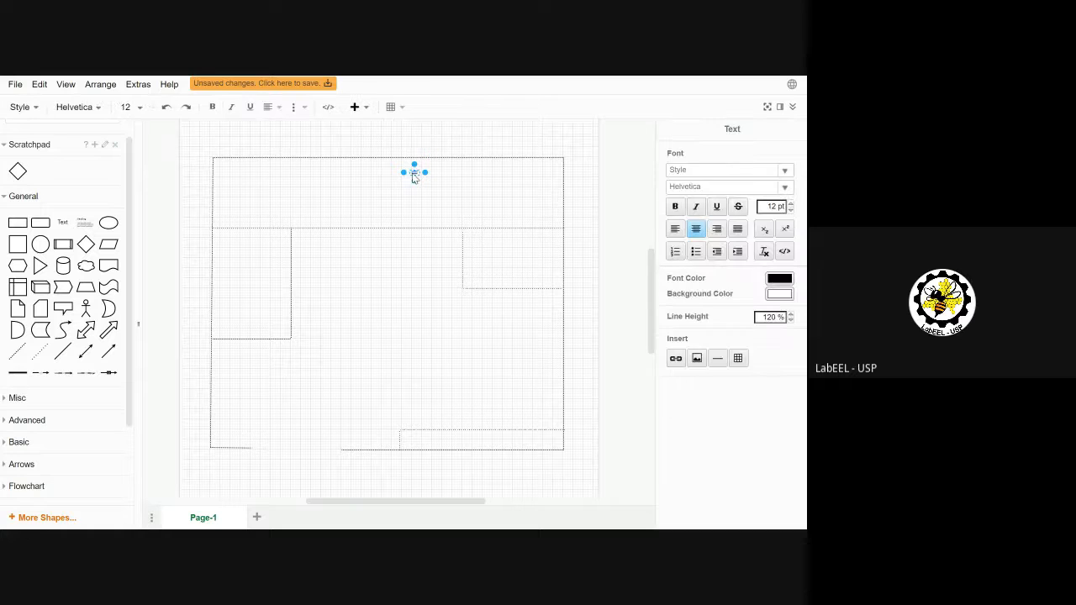
{"action": "left_click", "coordinate": [790, 204]}
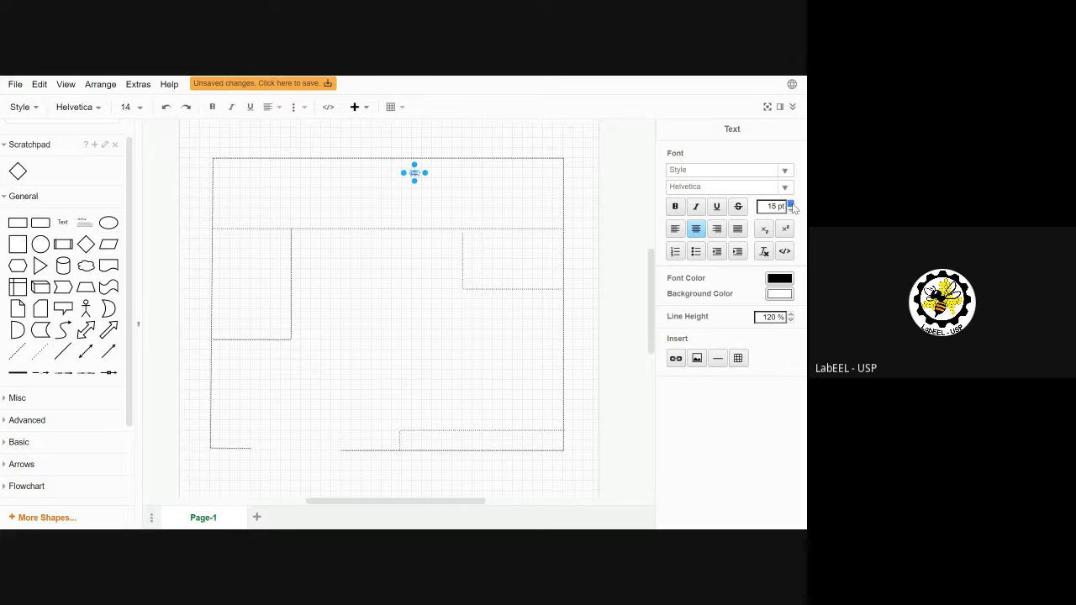
{"action": "left_click", "coordinate": [790, 204]}
{"action": "left_click", "coordinate": [790, 204]}
{"action": "left_click", "coordinate": [790, 204]}
{"action": "left_click", "coordinate": [790, 204]}
{"action": "left_click", "coordinate": [790, 204]}
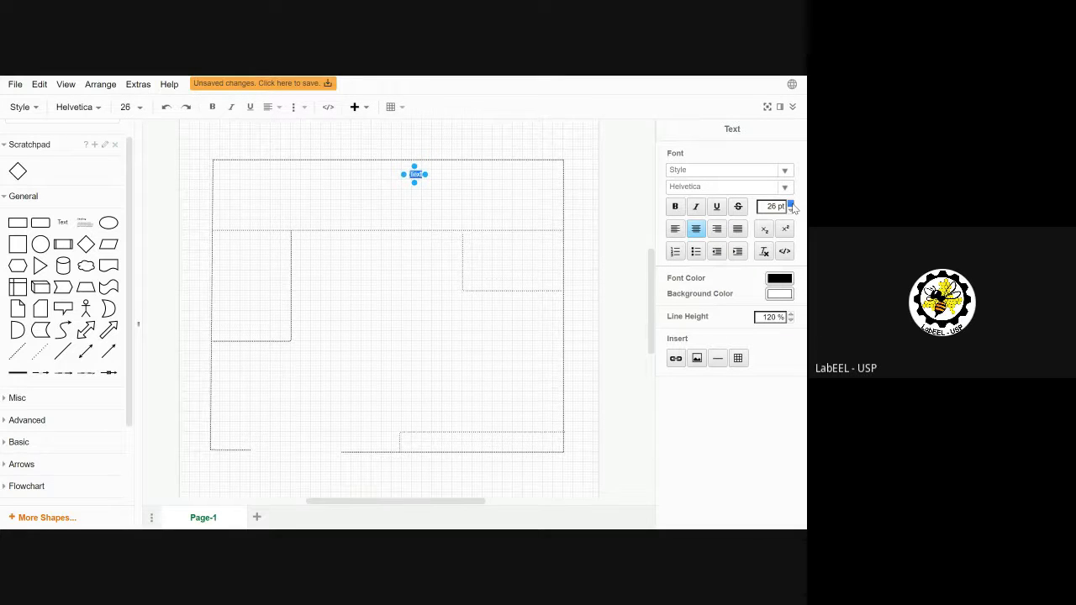
{"action": "left_click", "coordinate": [790, 205]}
{"action": "left_click", "coordinate": [790, 204]}
{"action": "left_click", "coordinate": [790, 204]}
{"action": "left_click", "coordinate": [790, 204]}
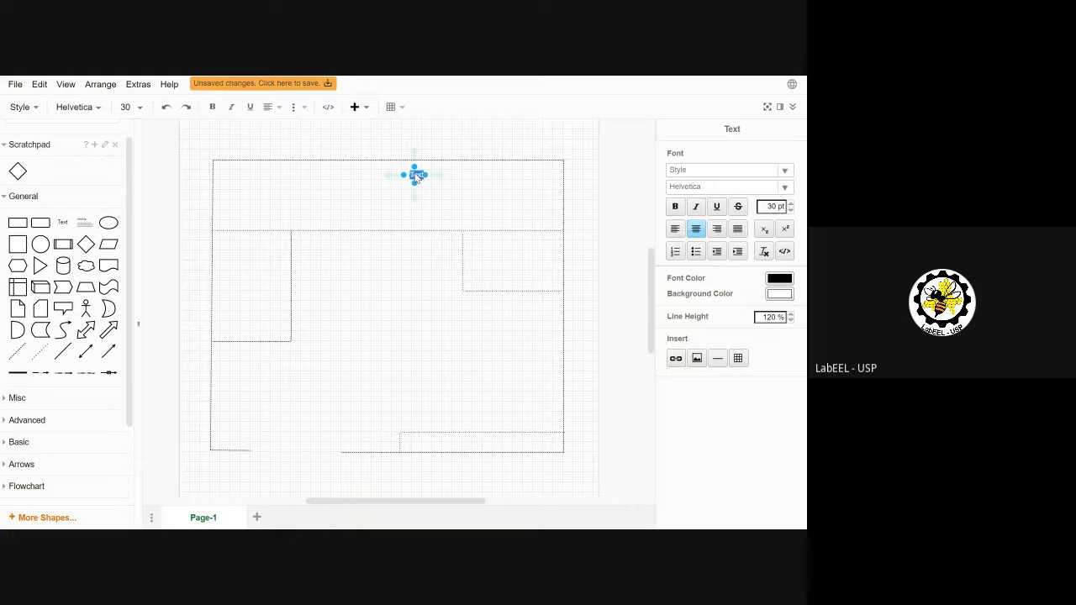
Step: Make the label read ESTOQUE, shift it slightly left, and add a new text box
{"action": "type", "text": "ESTOQUE"}
{"action": "key", "text": "BackSpace"}
{"action": "key", "text": "BackSpace"}
{"action": "key", "text": "BackSpace"}
{"action": "type", "text": "QUE"}
{"action": "left_click", "coordinate": [460, 196]}
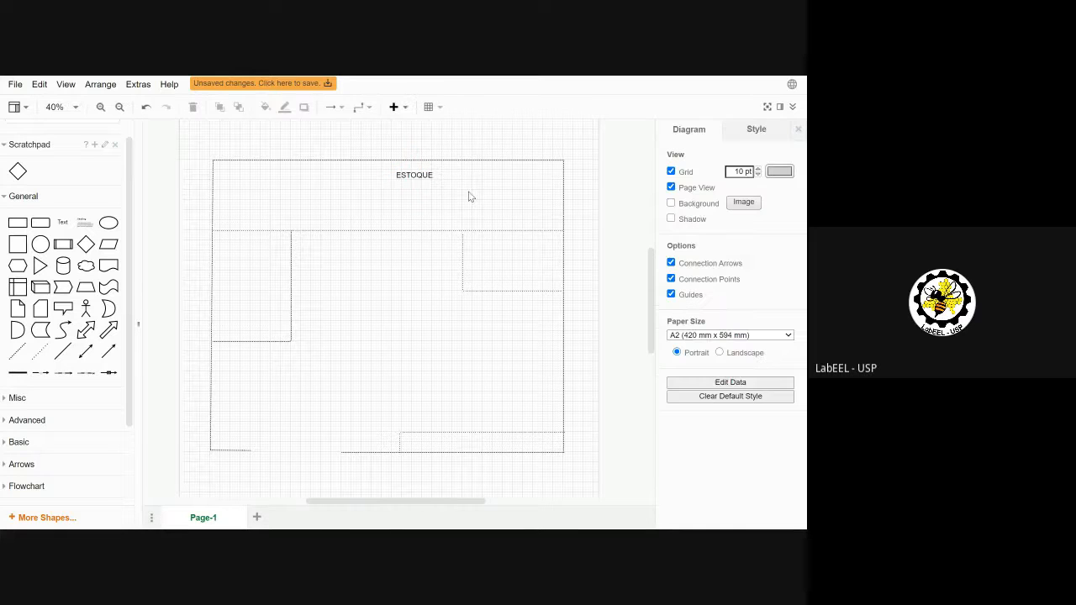
{"action": "left_click", "coordinate": [423, 178]}
{"action": "left_click_drag", "start_coordinate": [423, 179], "coordinate": [387, 173]}
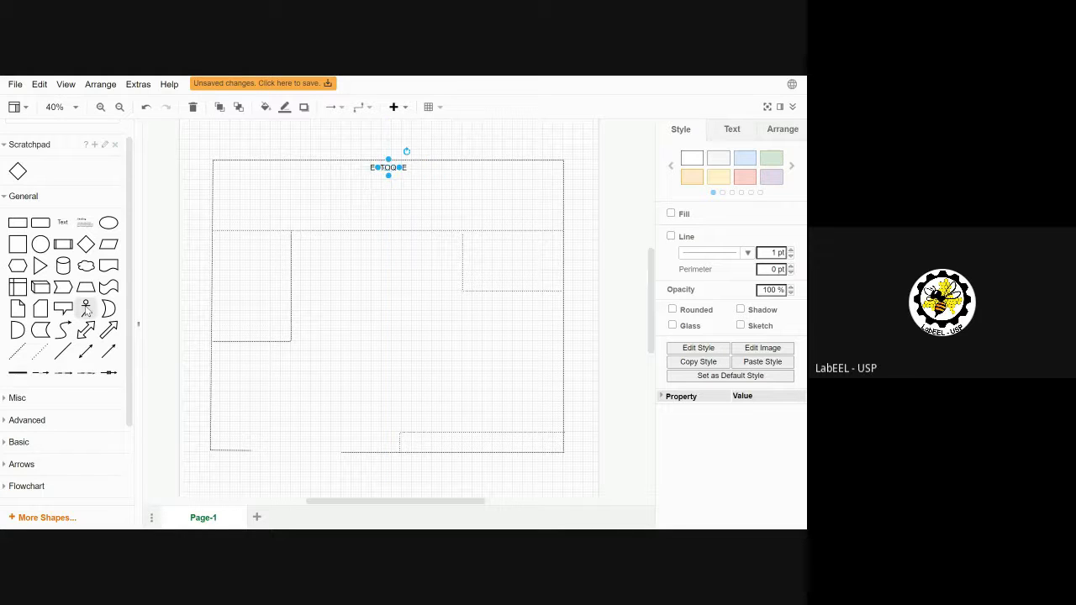
{"action": "left_click", "coordinate": [66, 222]}
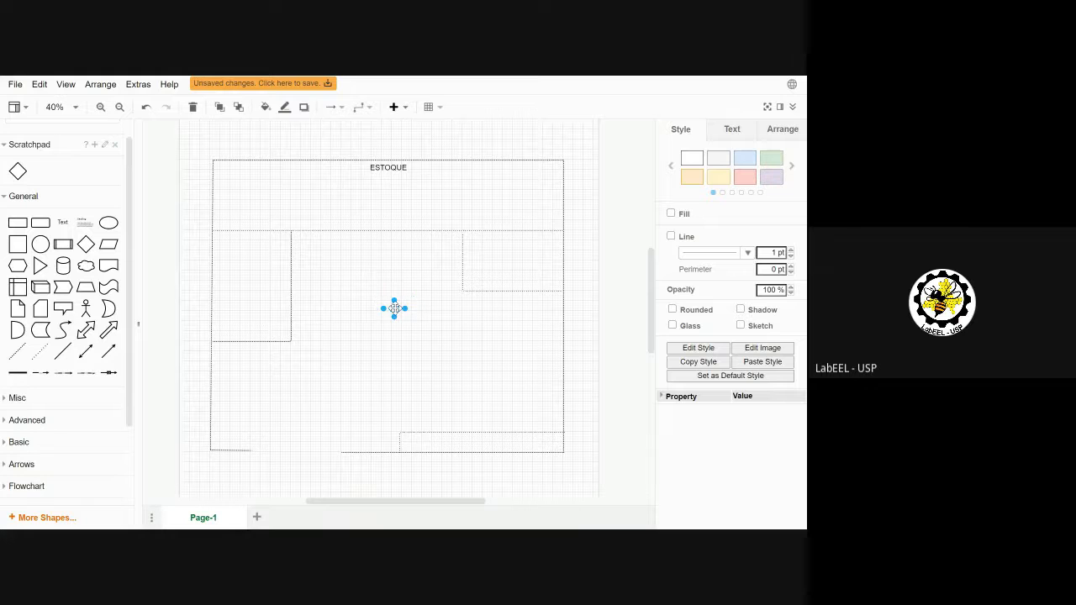
Step: Move the new text box into the upper-right room and enlarge its font to 30 pt
{"action": "double_click", "coordinate": [395, 310]}
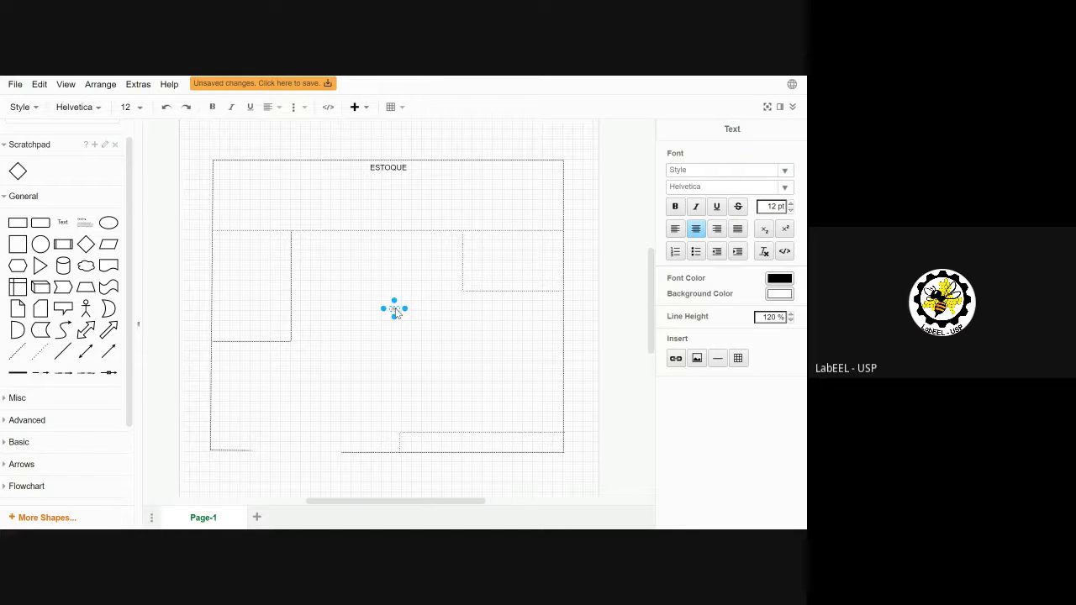
{"action": "left_click", "coordinate": [395, 301]}
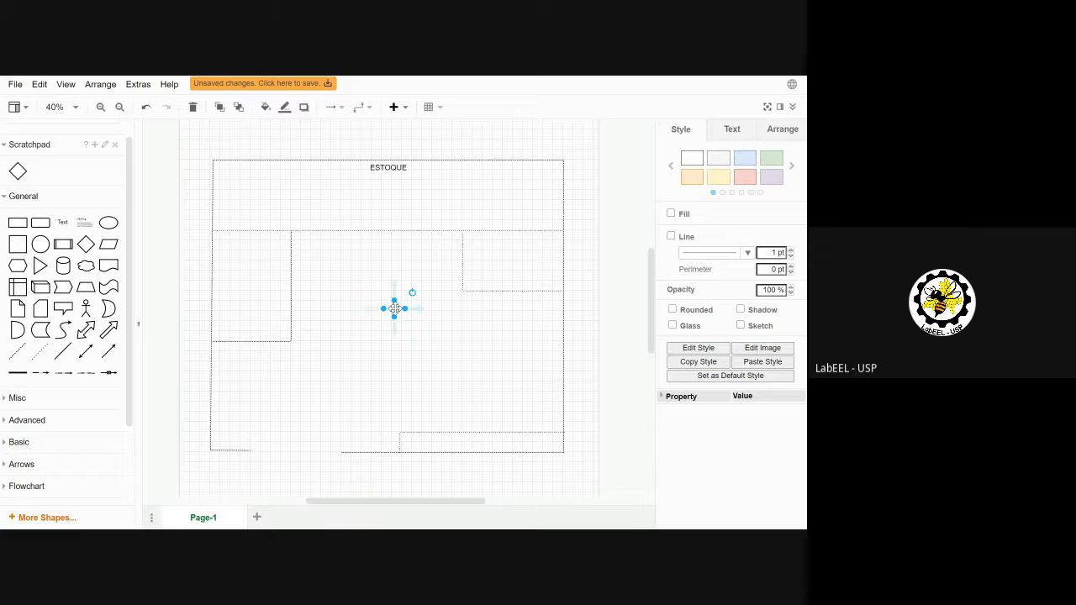
{"action": "left_click_drag", "start_coordinate": [394, 309], "coordinate": [512, 258]}
{"action": "left_click", "coordinate": [733, 131]}
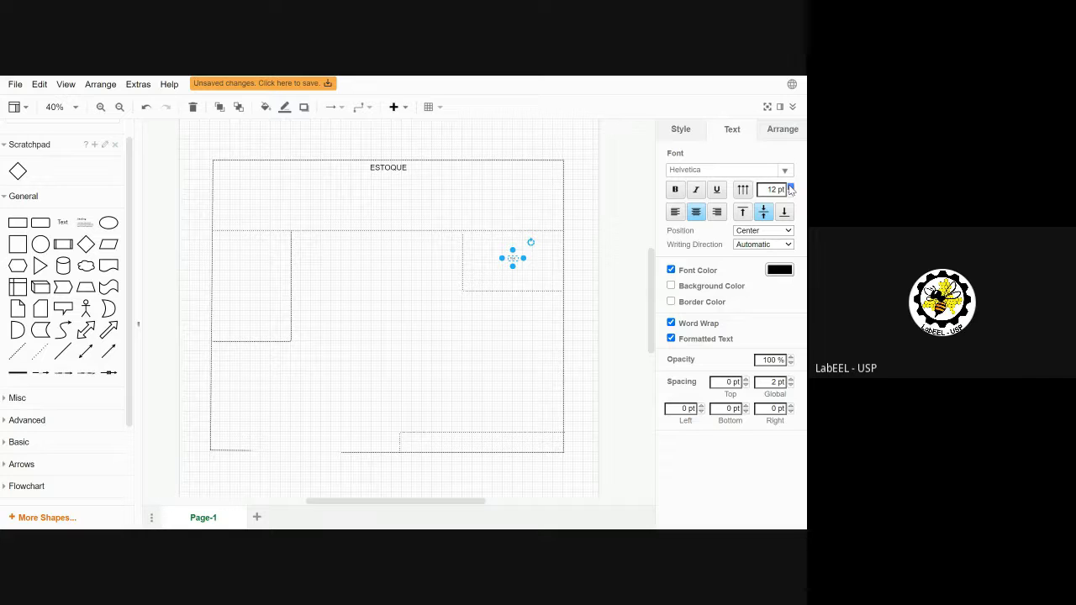
{"action": "left_click", "coordinate": [790, 187]}
{"action": "left_click", "coordinate": [790, 187]}
{"action": "left_click", "coordinate": [790, 187]}
{"action": "left_click", "coordinate": [790, 187]}
{"action": "left_click", "coordinate": [790, 187]}
{"action": "left_click", "coordinate": [790, 188]}
{"action": "left_click", "coordinate": [790, 187]}
{"action": "left_click", "coordinate": [790, 187]}
{"action": "left_click", "coordinate": [790, 188]}
{"action": "left_click", "coordinate": [790, 187]}
{"action": "left_click", "coordinate": [790, 187]}
{"action": "left_click", "coordinate": [790, 187]}
Step: Label the upper-right room CAIXA and add another text box to the plan
{"action": "double_click", "coordinate": [515, 258]}
{"action": "type", "text": "CA"}
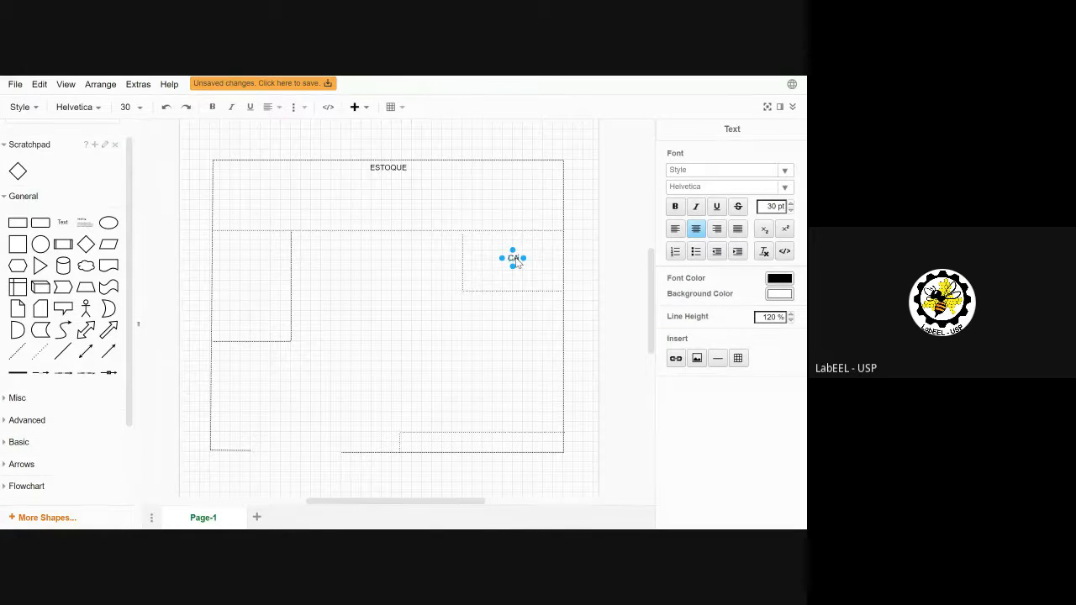
{"action": "type", "text": "IXA"}
{"action": "left_click", "coordinate": [627, 243]}
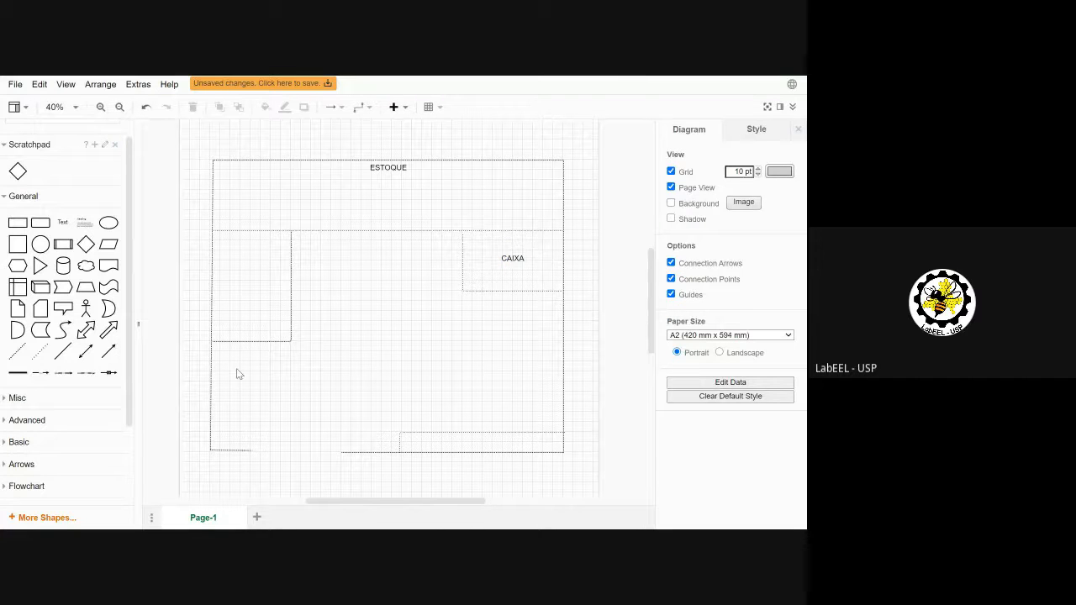
{"action": "left_click", "coordinate": [64, 226]}
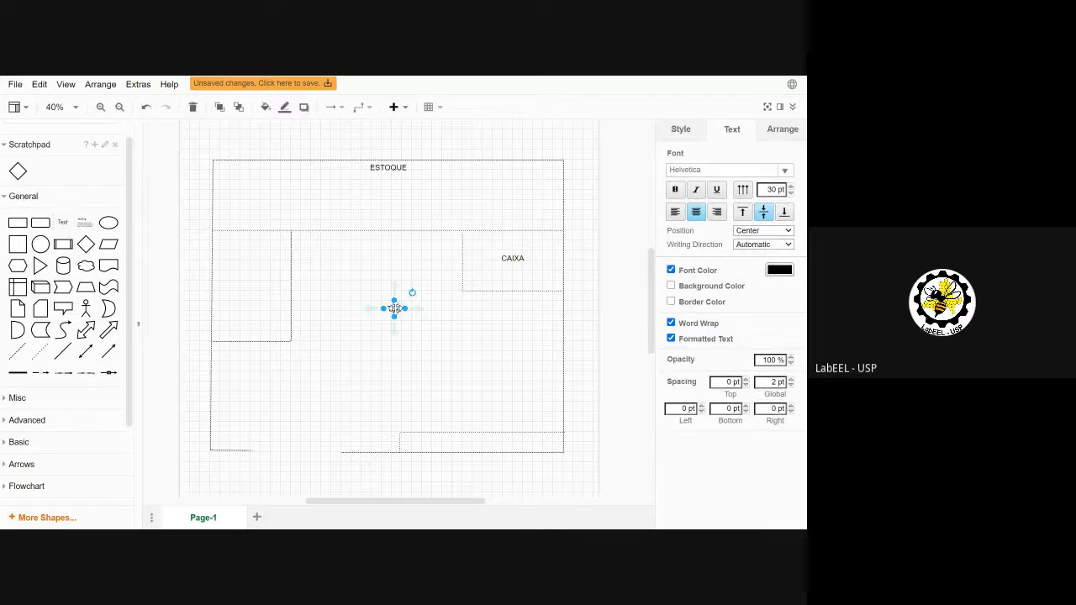
Step: Label the small left room PROVADOR and nudge it slightly right
{"action": "left_click_drag", "start_coordinate": [393, 313], "coordinate": [231, 240]}
{"action": "double_click", "coordinate": [230, 240]}
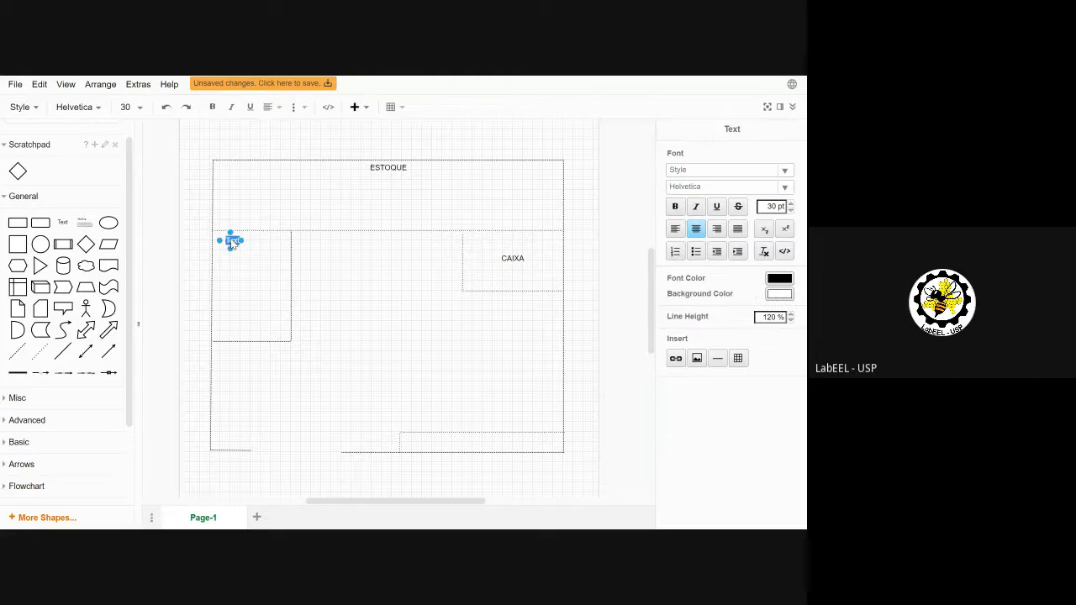
{"action": "type", "text": "PROVADOR"}
{"action": "left_click", "coordinate": [405, 288]}
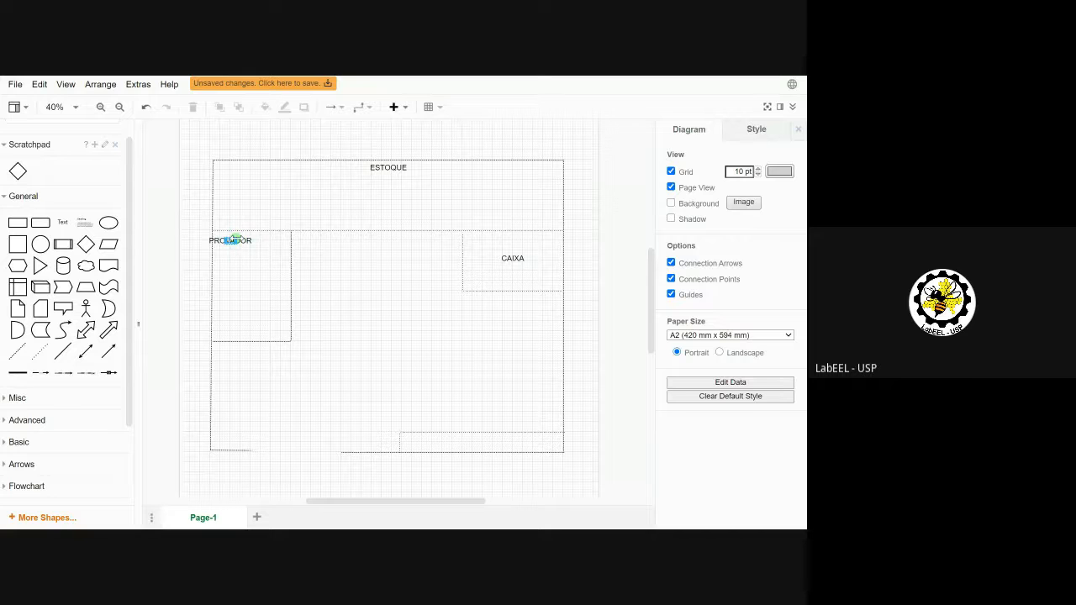
{"action": "left_click", "coordinate": [233, 243]}
{"action": "left_click_drag", "start_coordinate": [231, 240], "coordinate": [242, 240]}
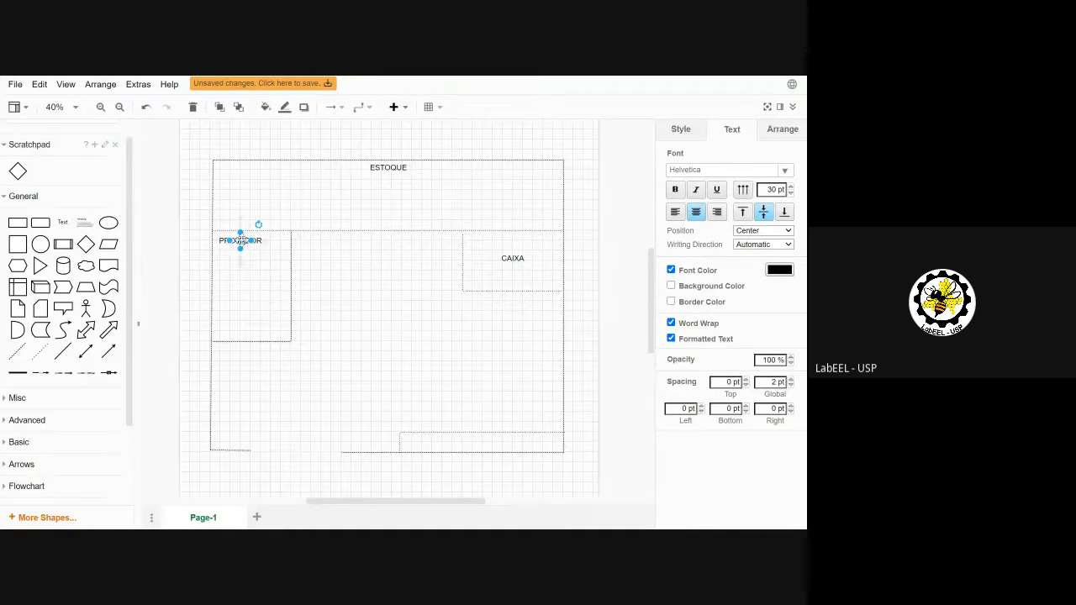
Step: Move the CAIXA label into its room's upper-right corner
{"action": "left_click", "coordinate": [511, 260]}
{"action": "left_click_drag", "start_coordinate": [512, 260], "coordinate": [543, 243]}
{"action": "left_click", "coordinate": [597, 243]}
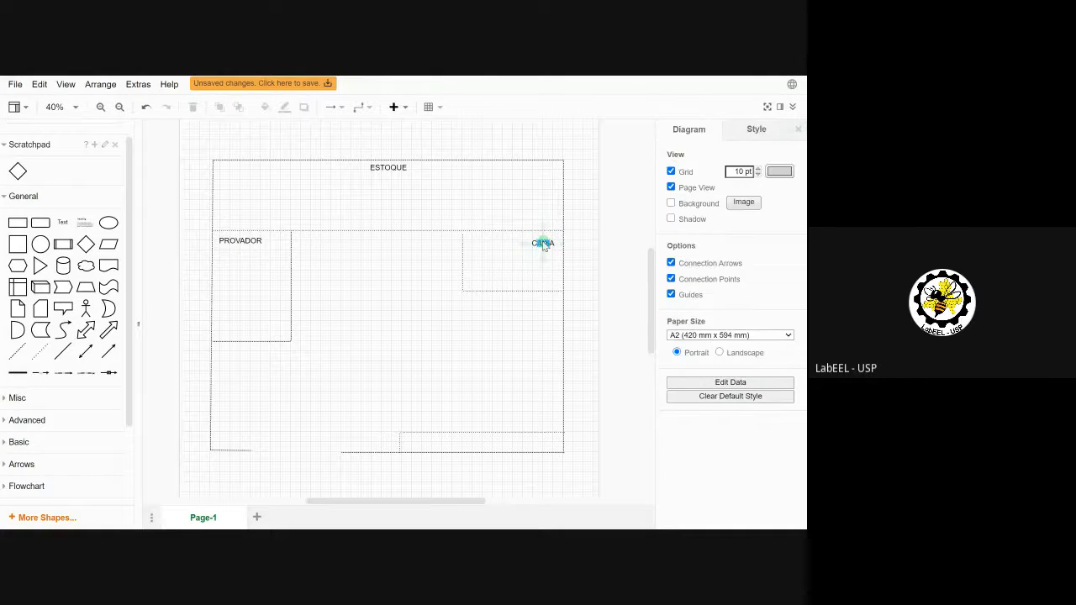
Step: Add a text box in the narrow bottom-right strip labelled VITRINE
{"action": "left_click", "coordinate": [62, 222]}
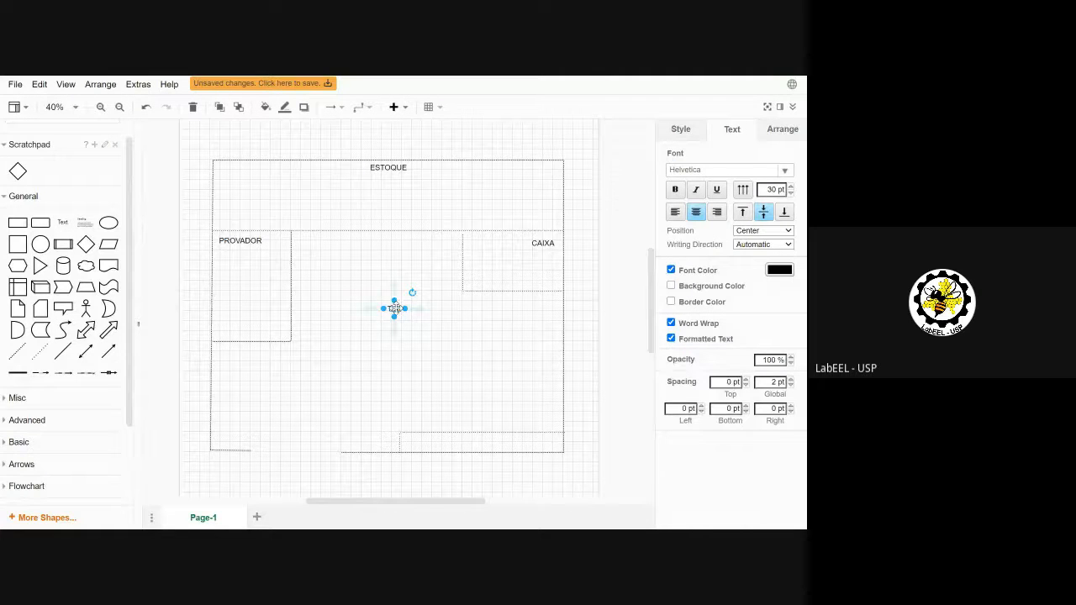
{"action": "left_click_drag", "start_coordinate": [395, 308], "coordinate": [490, 447]}
{"action": "double_click", "coordinate": [489, 443]}
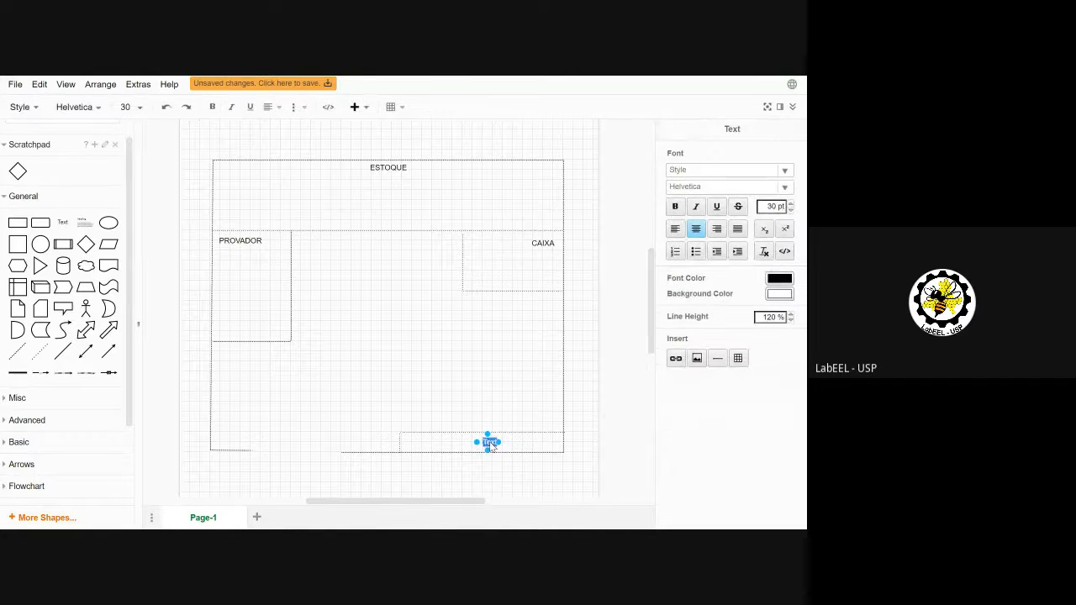
{"action": "type", "text": "VITRINE"}
{"action": "left_click", "coordinate": [651, 437]}
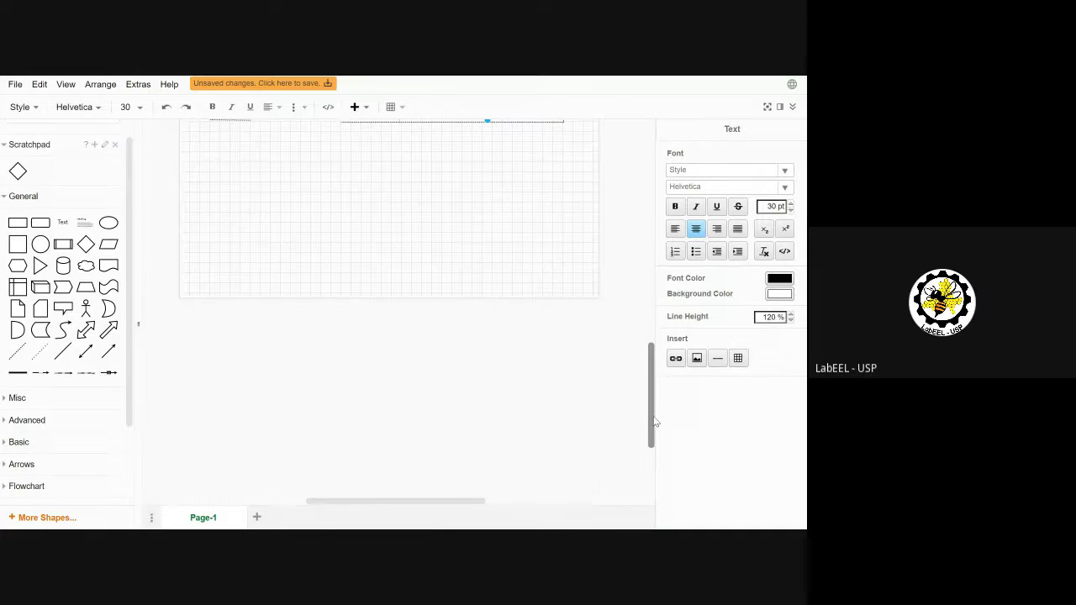
{"action": "left_click_drag", "start_coordinate": [653, 413], "coordinate": [639, 312]}
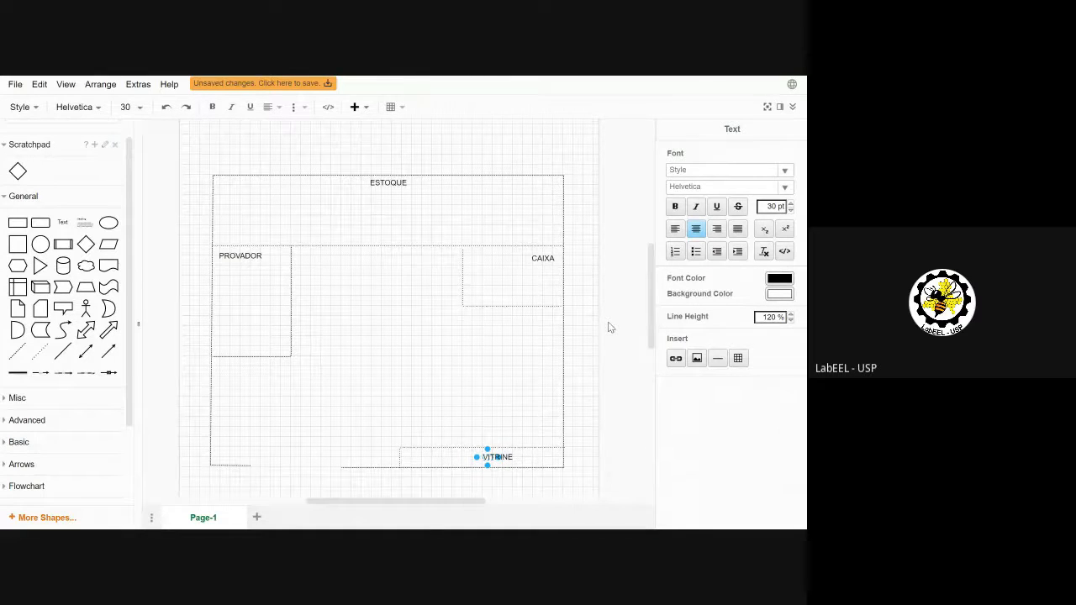
{"action": "left_click", "coordinate": [610, 328]}
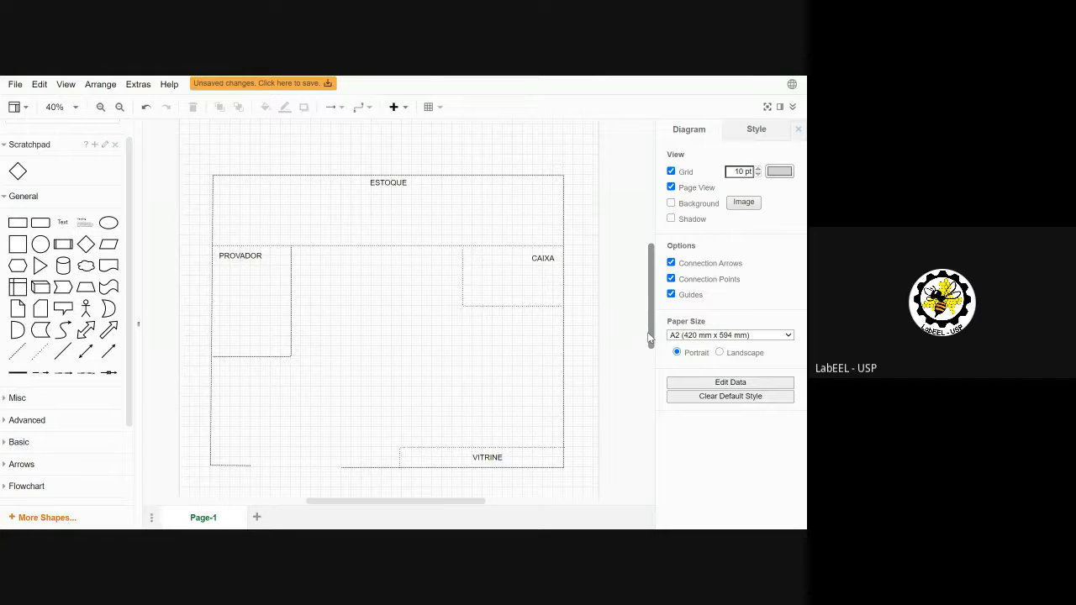
{"action": "left_click_drag", "start_coordinate": [647, 332], "coordinate": [644, 353]}
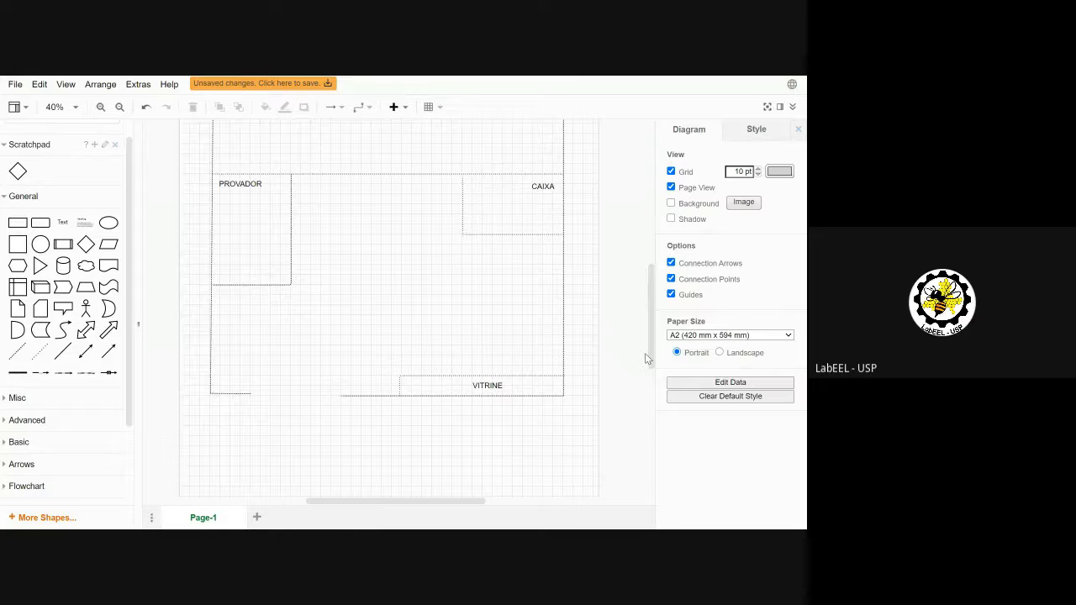
Step: Exit fullscreen and read the process description in the Processo de compra ideal PDF in Edge
{"action": "key", "text": "F11"}
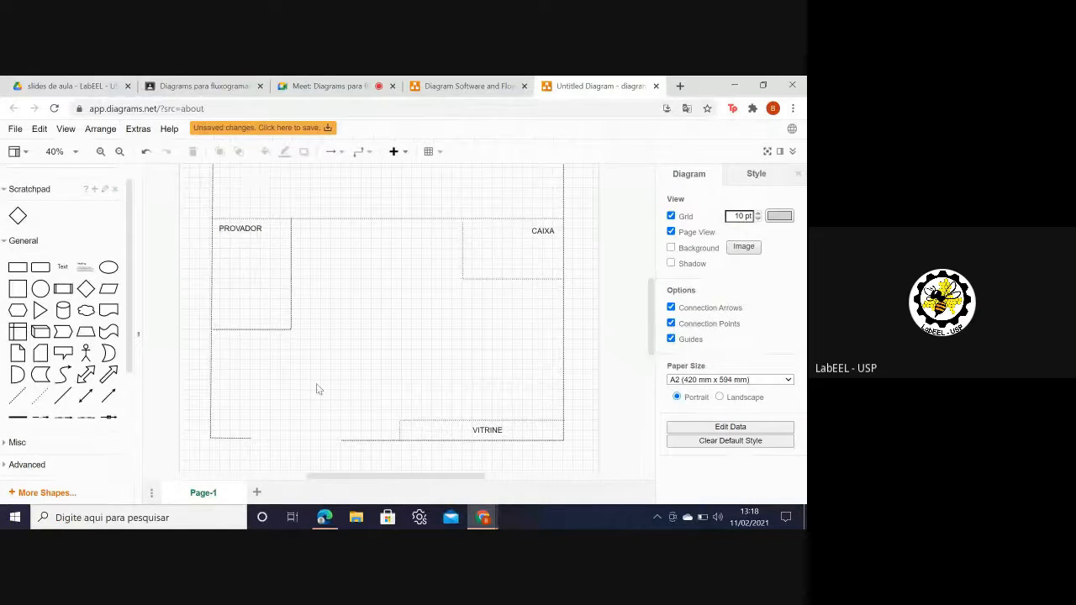
{"action": "mouse_move", "coordinate": [324, 514]}
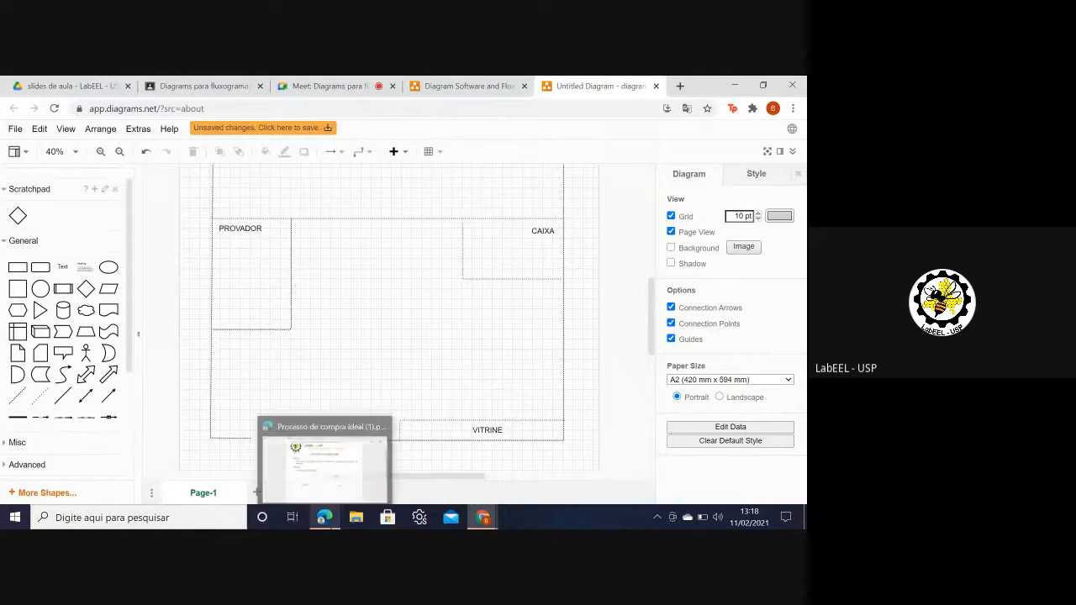
{"action": "left_click", "coordinate": [324, 445]}
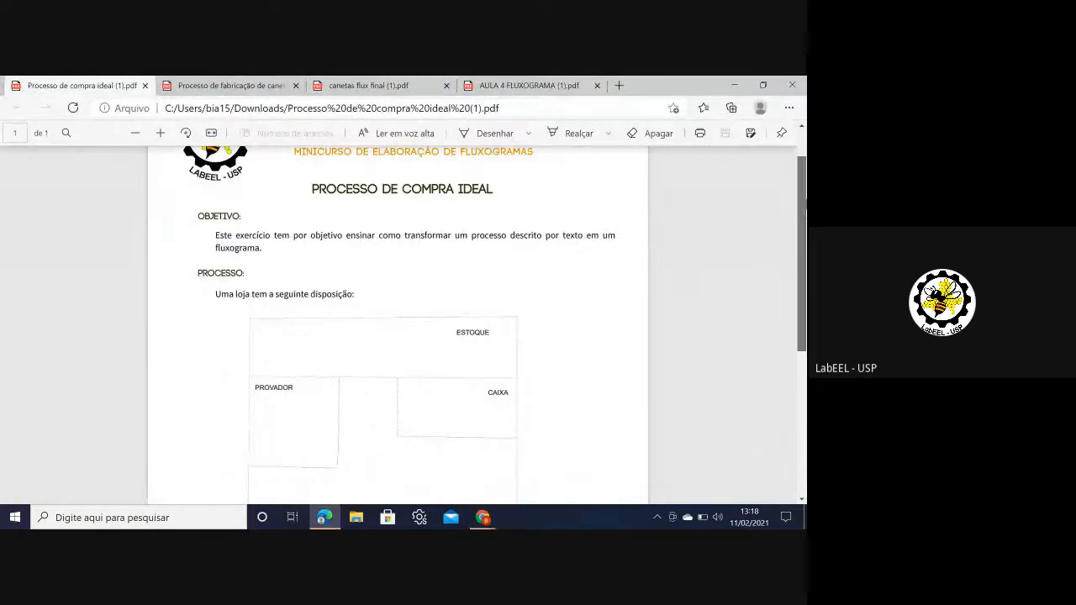
{"action": "left_click_drag", "start_coordinate": [805, 201], "coordinate": [804, 324]}
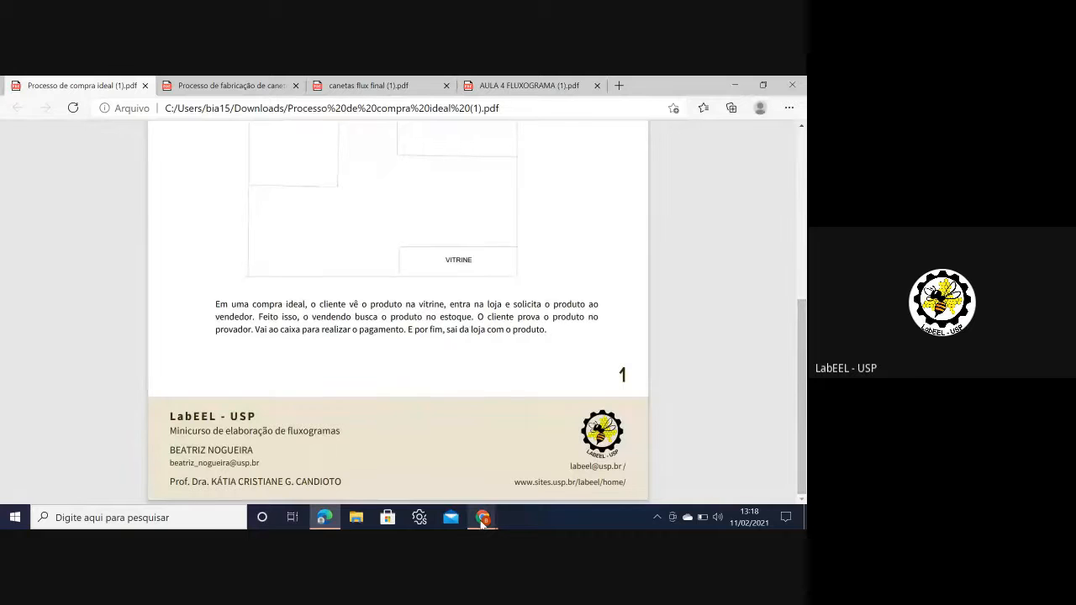
Step: Return to the floor plan in fullscreen and place a rounded rectangle below VITRINE
{"action": "mouse_move", "coordinate": [482, 517]}
{"action": "left_click", "coordinate": [435, 485]}
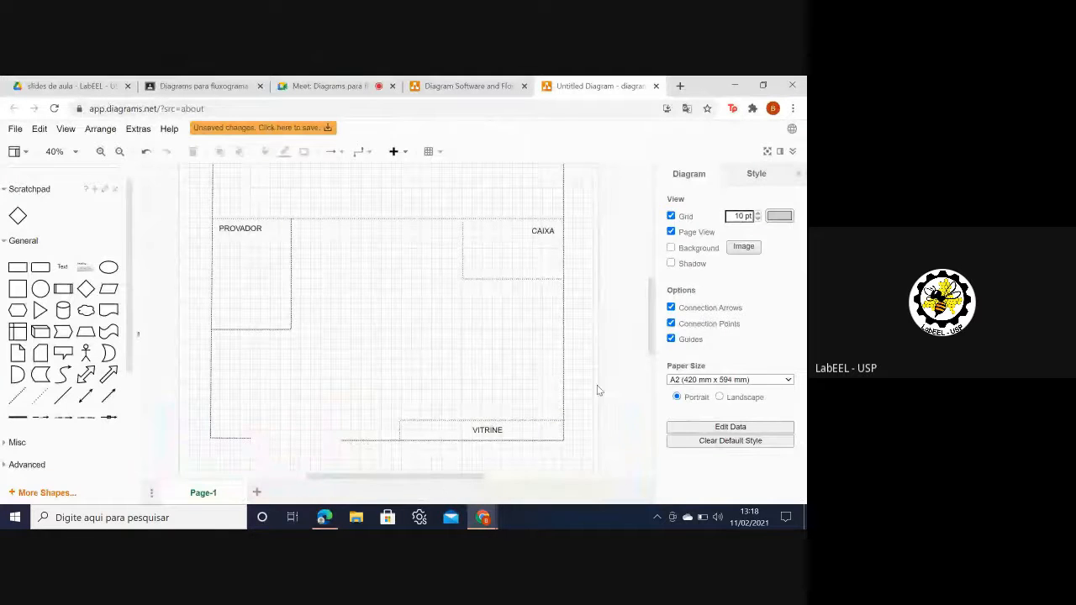
{"action": "left_click_drag", "start_coordinate": [648, 341], "coordinate": [649, 391]}
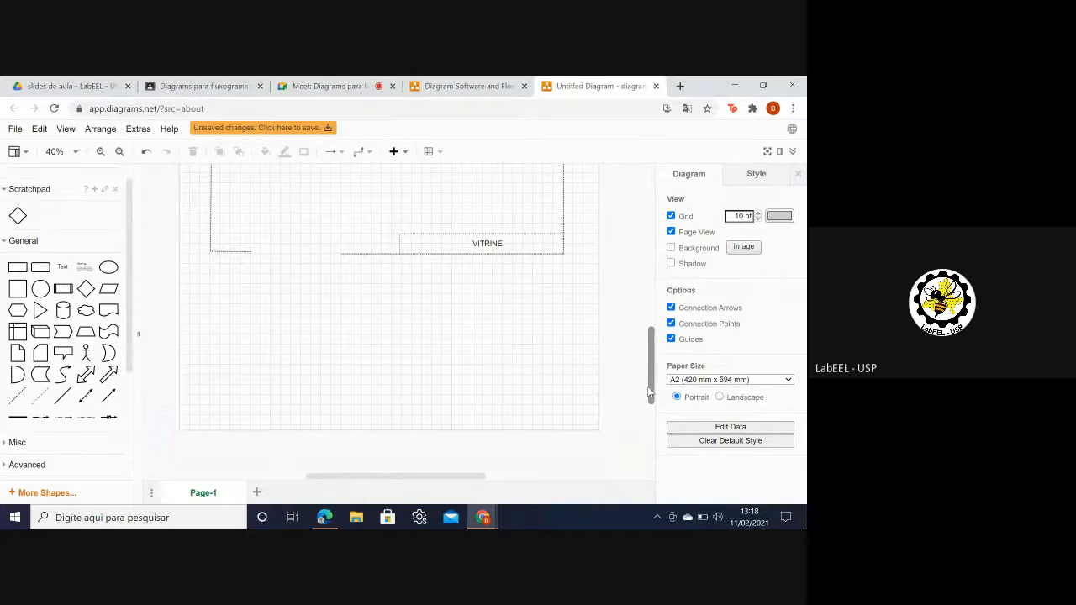
{"action": "key", "text": "F11"}
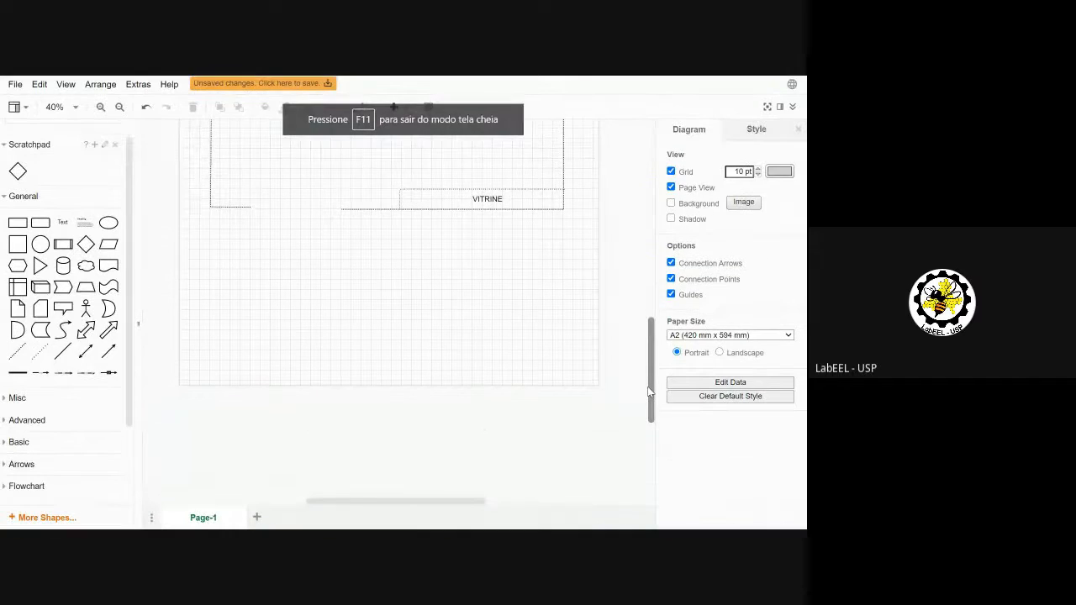
{"action": "left_click", "coordinate": [42, 223]}
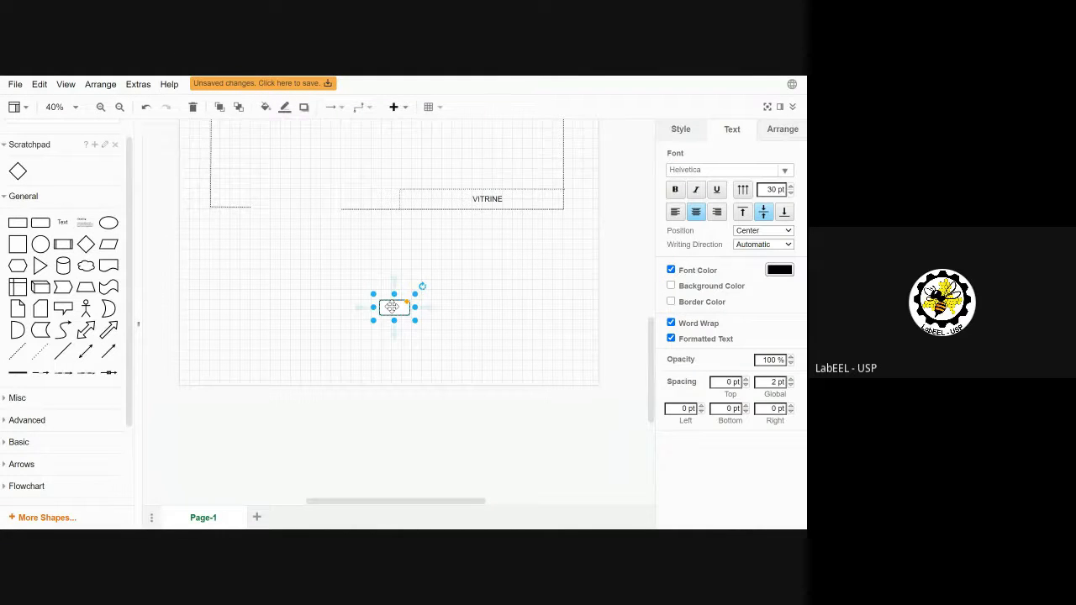
{"action": "left_click_drag", "start_coordinate": [392, 307], "coordinate": [485, 248]}
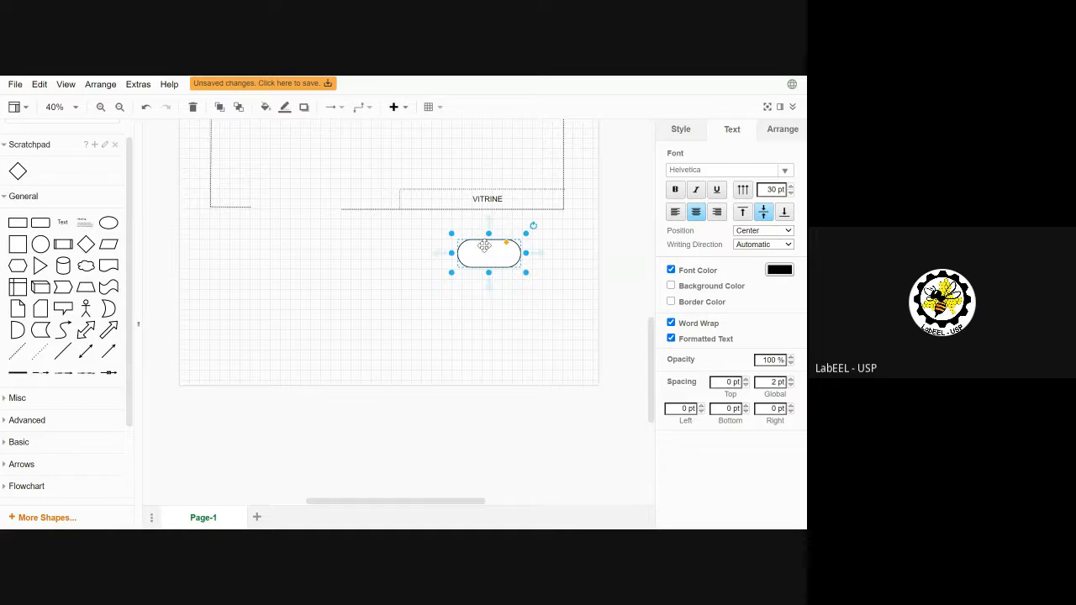
Step: Give the rounded rectangle a 5 pt outline
{"action": "left_click", "coordinate": [779, 270]}
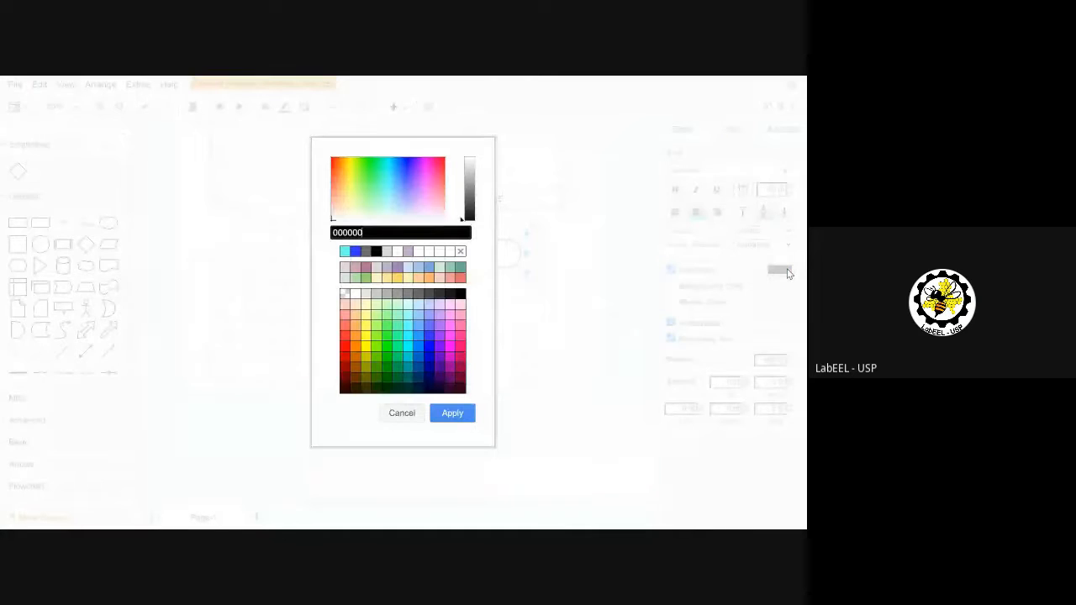
{"action": "left_click", "coordinate": [415, 414]}
{"action": "left_click", "coordinate": [676, 130]}
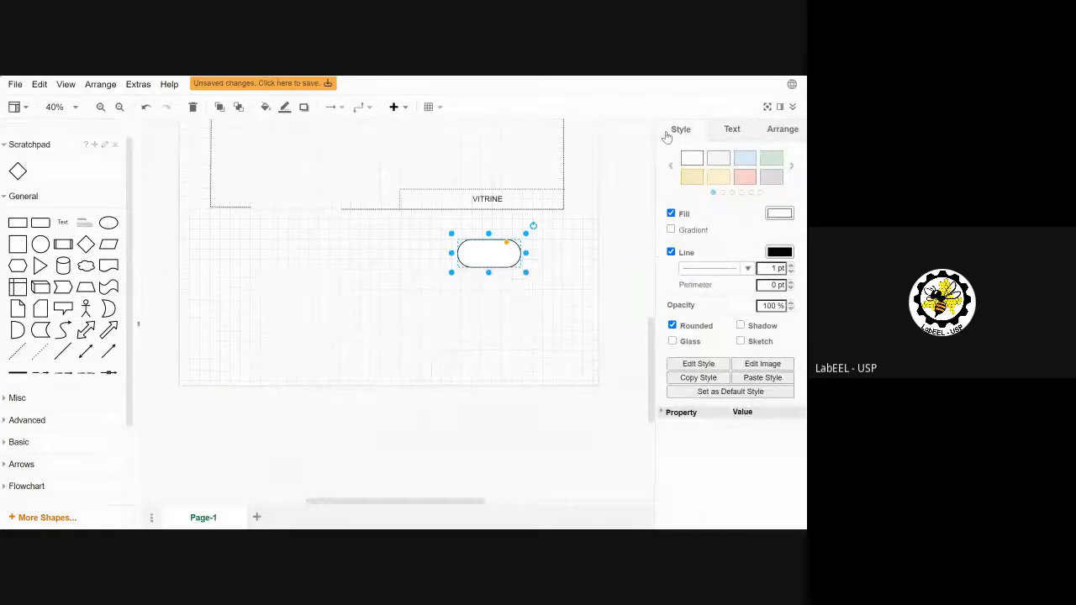
{"action": "left_click", "coordinate": [790, 265]}
{"action": "left_click", "coordinate": [790, 266]}
{"action": "left_click", "coordinate": [790, 266]}
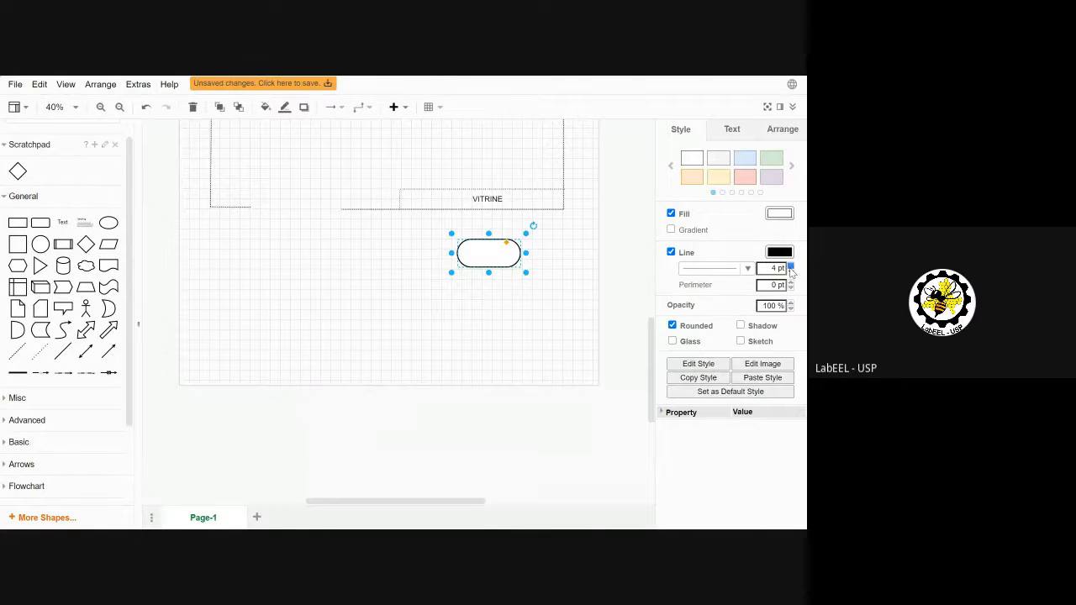
{"action": "left_click", "coordinate": [790, 266]}
{"action": "left_click", "coordinate": [790, 265]}
{"action": "left_click", "coordinate": [790, 266]}
{"action": "left_click", "coordinate": [790, 271]}
{"action": "left_click", "coordinate": [790, 271]}
{"action": "left_click", "coordinate": [623, 276]}
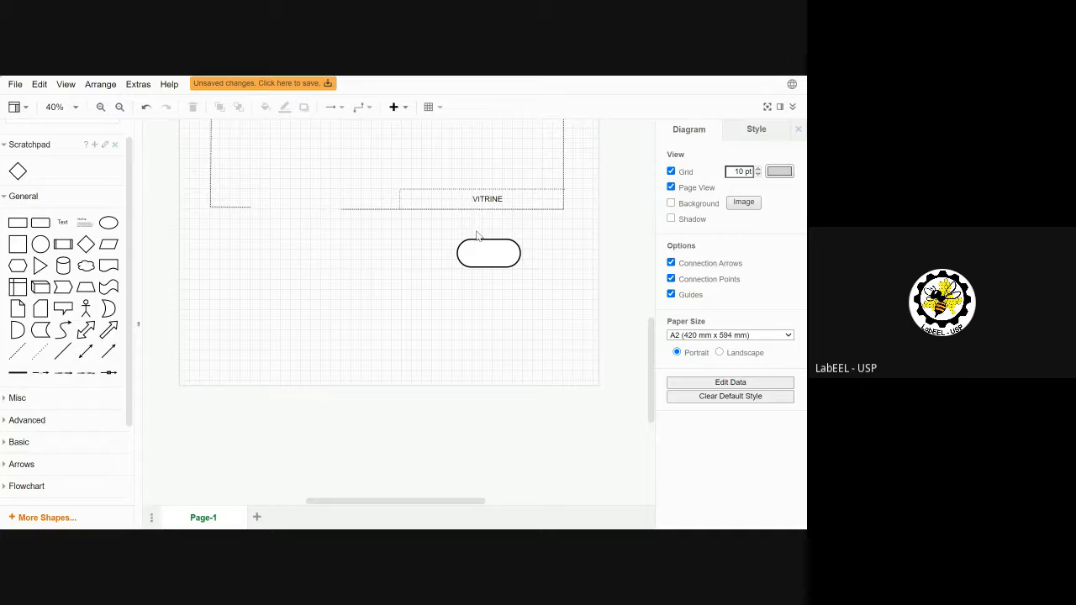
Step: Select the terminator and delete a stray arrow connector added by mistake
{"action": "left_click", "coordinate": [501, 255]}
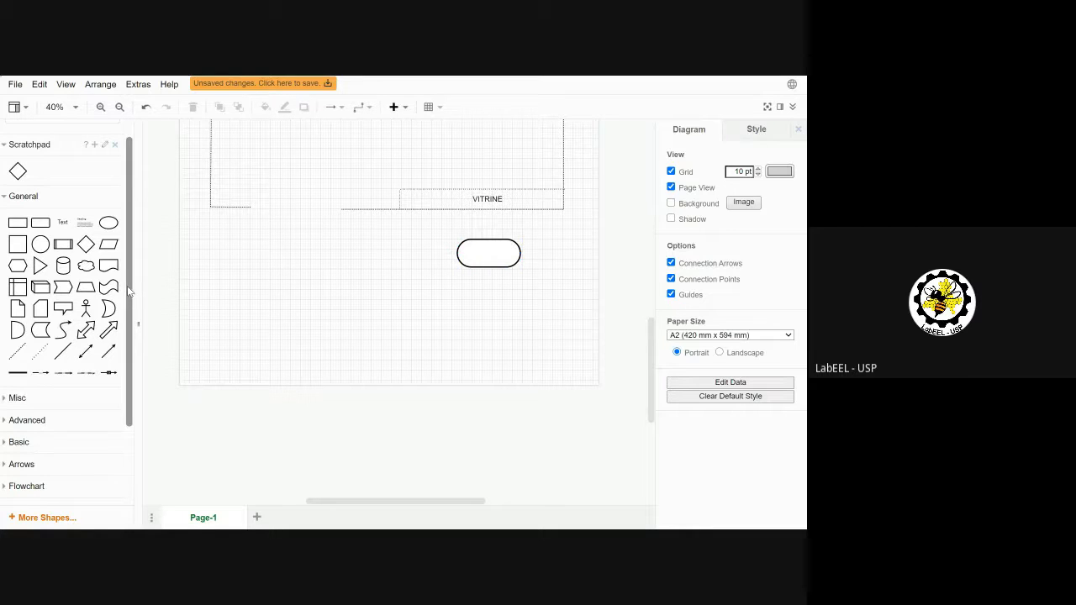
{"action": "mouse_move", "coordinate": [69, 360]}
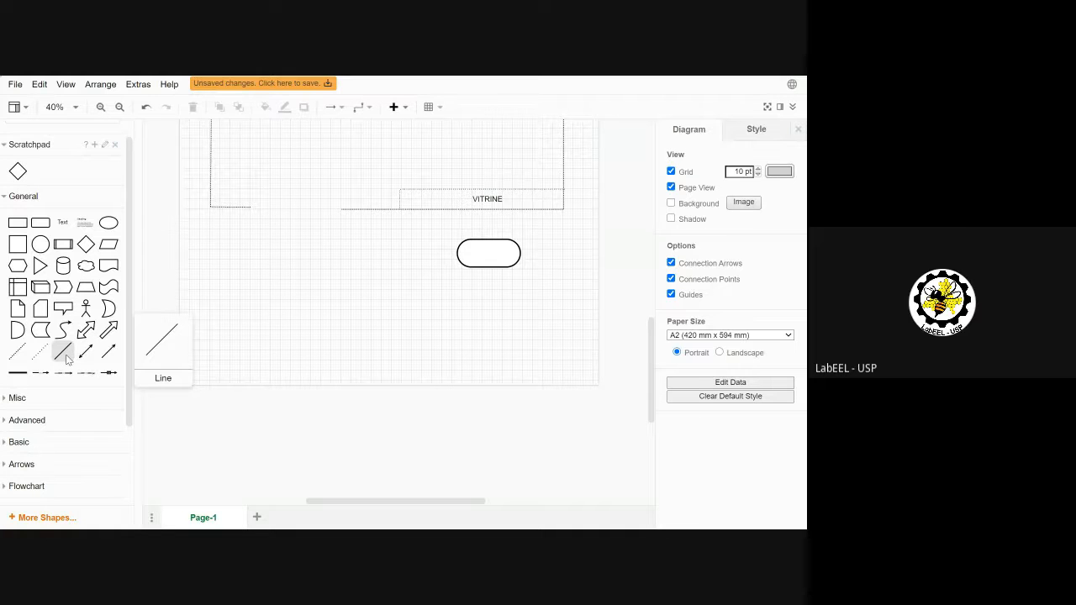
{"action": "left_click", "coordinate": [107, 351]}
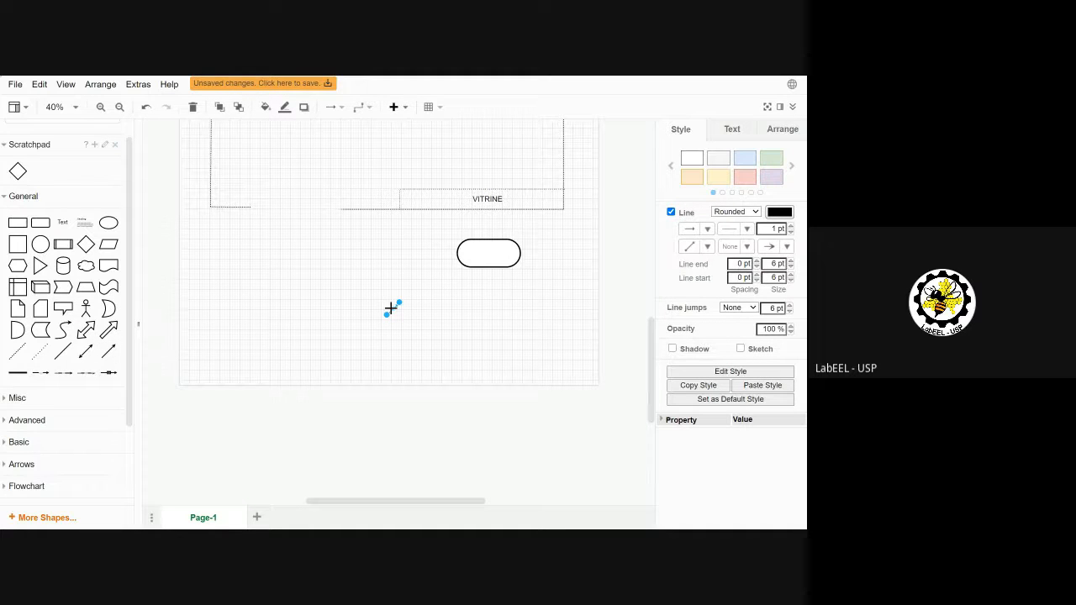
{"action": "key", "text": "Delete"}
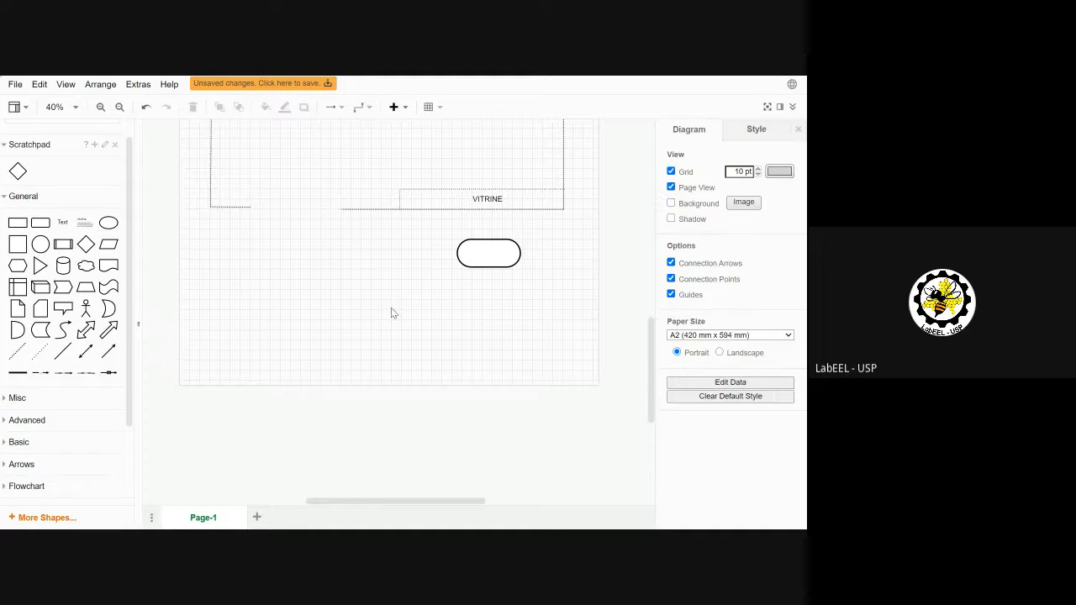
Step: Place a 19 pt 'CLIENTE VÊ PRODUTO NA VITRINE' text label inside the terminator, then leave fullscreen
{"action": "left_click", "coordinate": [65, 229]}
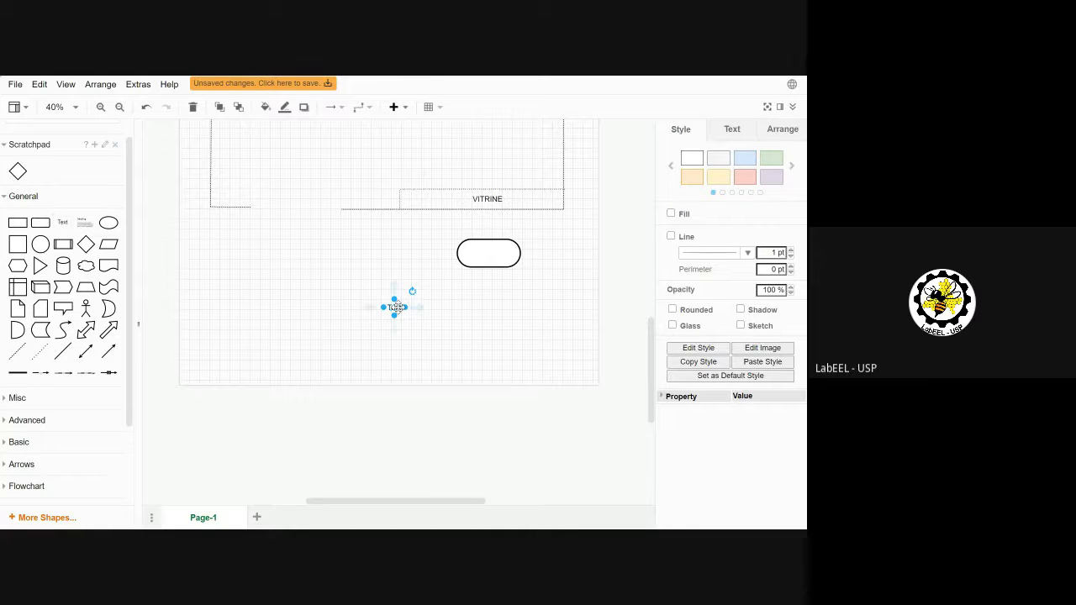
{"action": "left_click_drag", "start_coordinate": [394, 307], "coordinate": [491, 251]}
{"action": "double_click", "coordinate": [492, 251]}
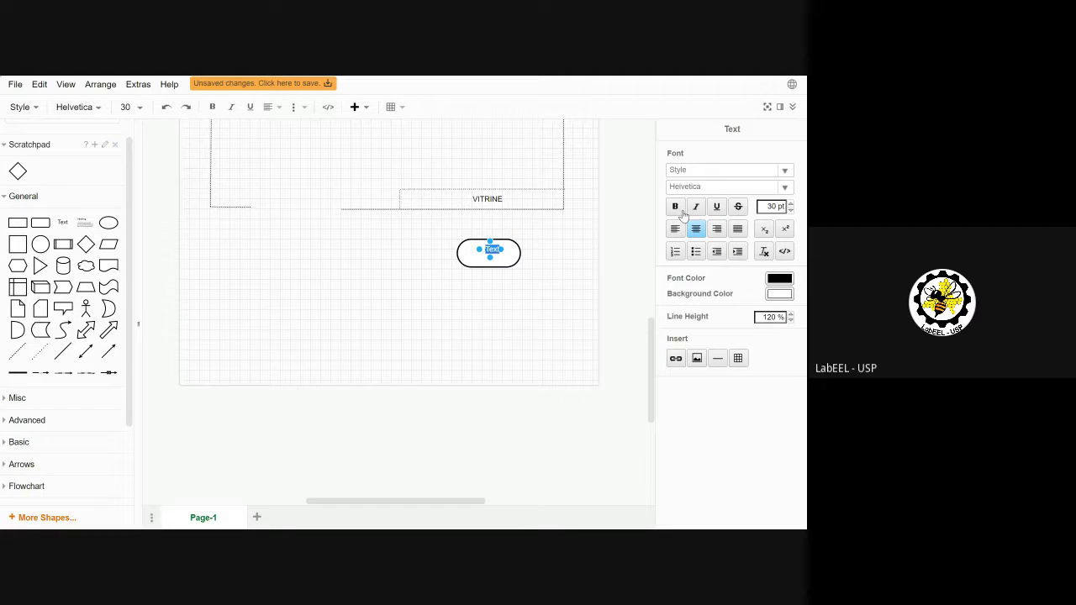
{"action": "left_click", "coordinate": [790, 210]}
{"action": "left_click", "coordinate": [790, 211]}
{"action": "left_click", "coordinate": [790, 210]}
{"action": "left_click", "coordinate": [790, 210]}
{"action": "left_click", "coordinate": [790, 210]}
{"action": "left_click", "coordinate": [790, 210]}
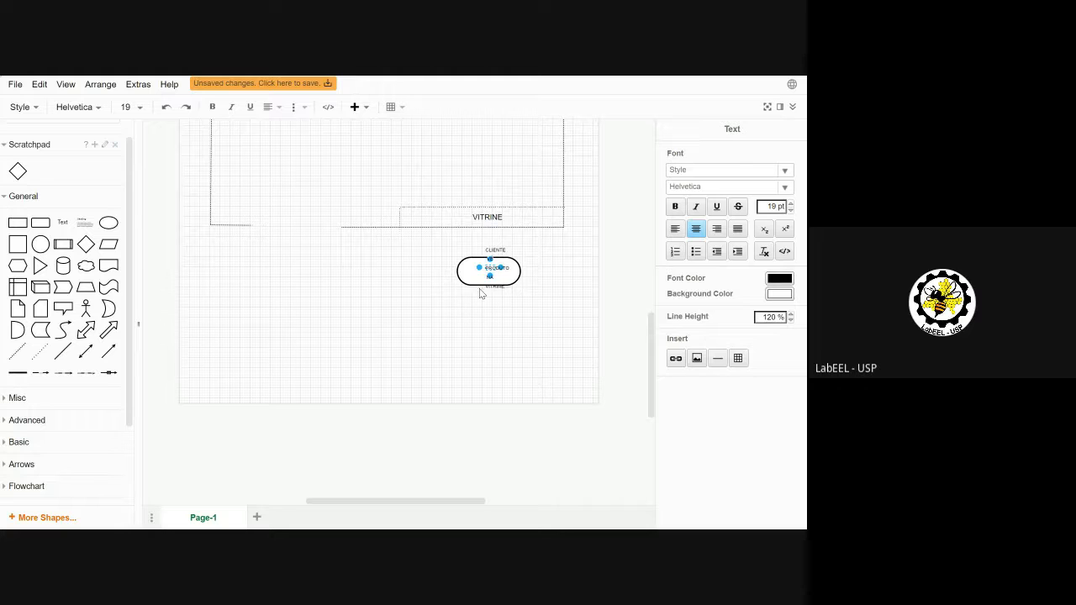
{"action": "left_click", "coordinate": [490, 268]}
{"action": "mouse_move", "coordinate": [490, 267]}
{"action": "left_mouse_down"}
{"action": "mouse_move", "coordinate": [455, 267]}
{"action": "mouse_move", "coordinate": [489, 270]}
{"action": "left_mouse_up"}
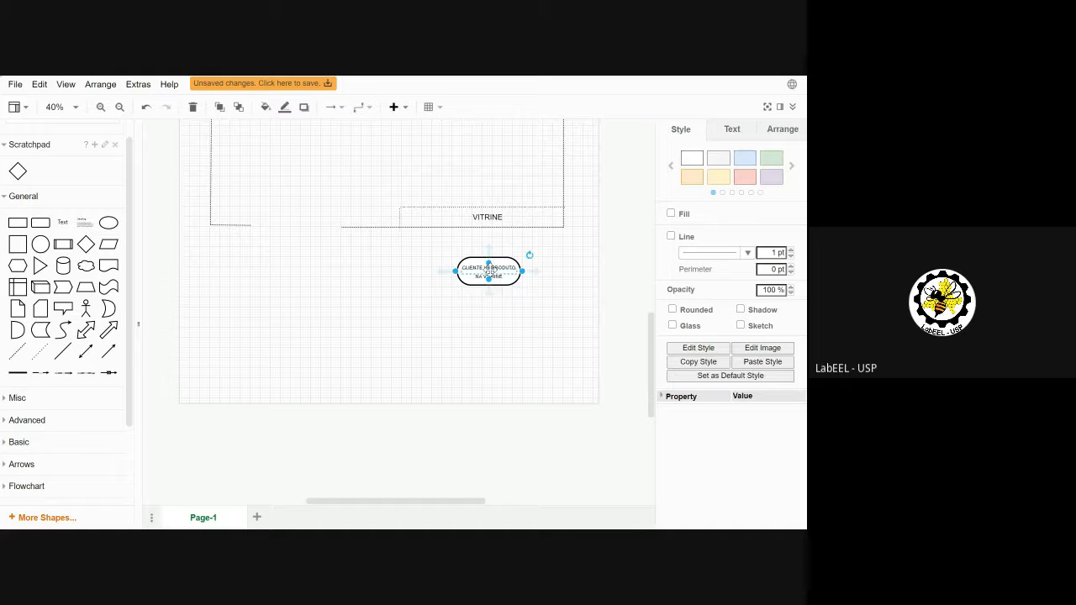
{"action": "key", "text": "F11"}
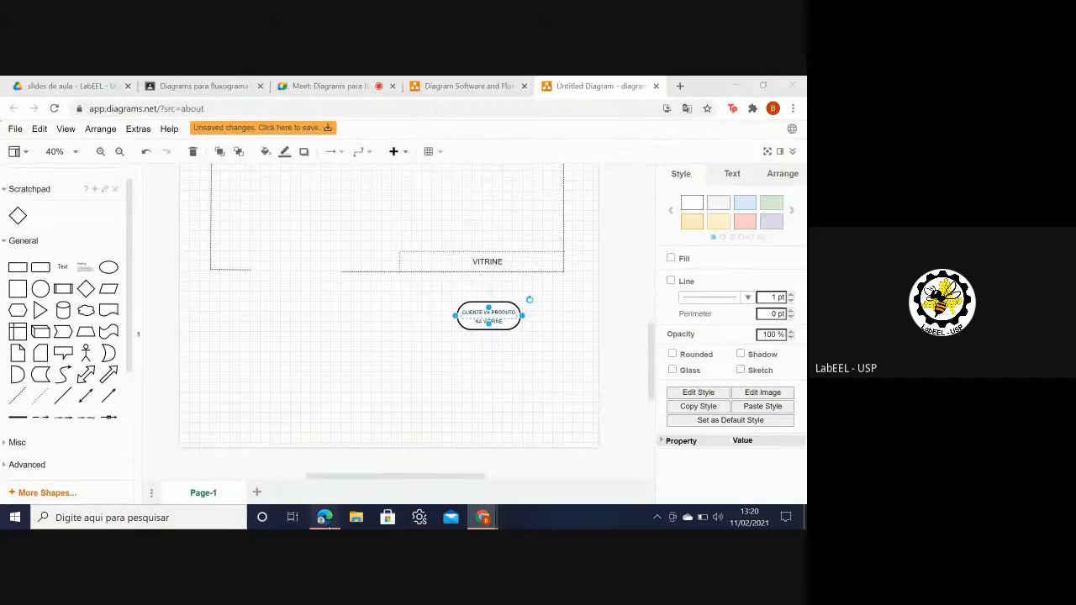
{"action": "left_click", "coordinate": [325, 521]}
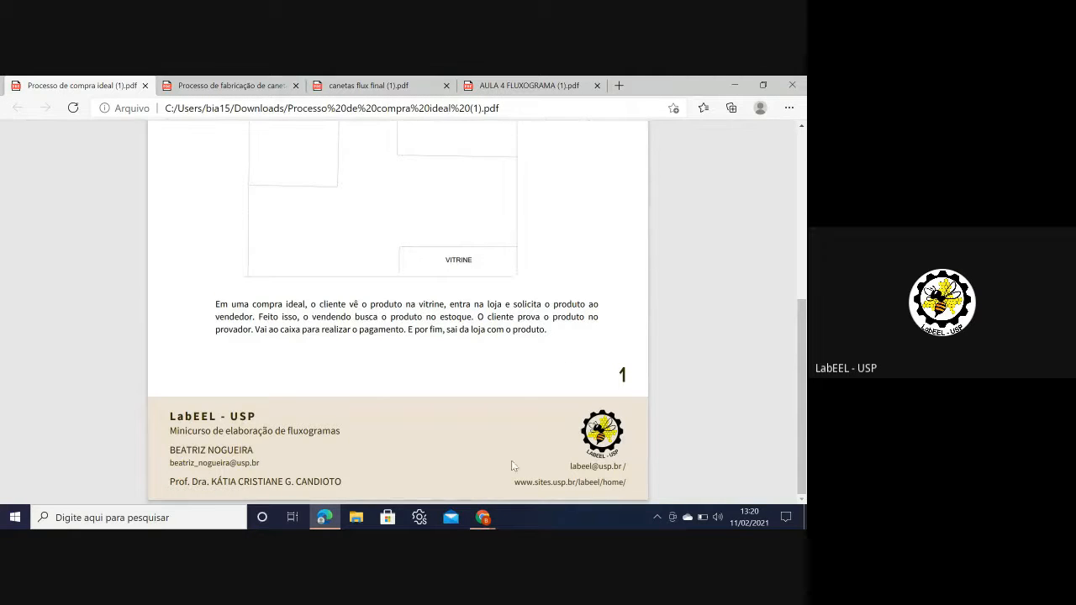
{"action": "mouse_move", "coordinate": [478, 519]}
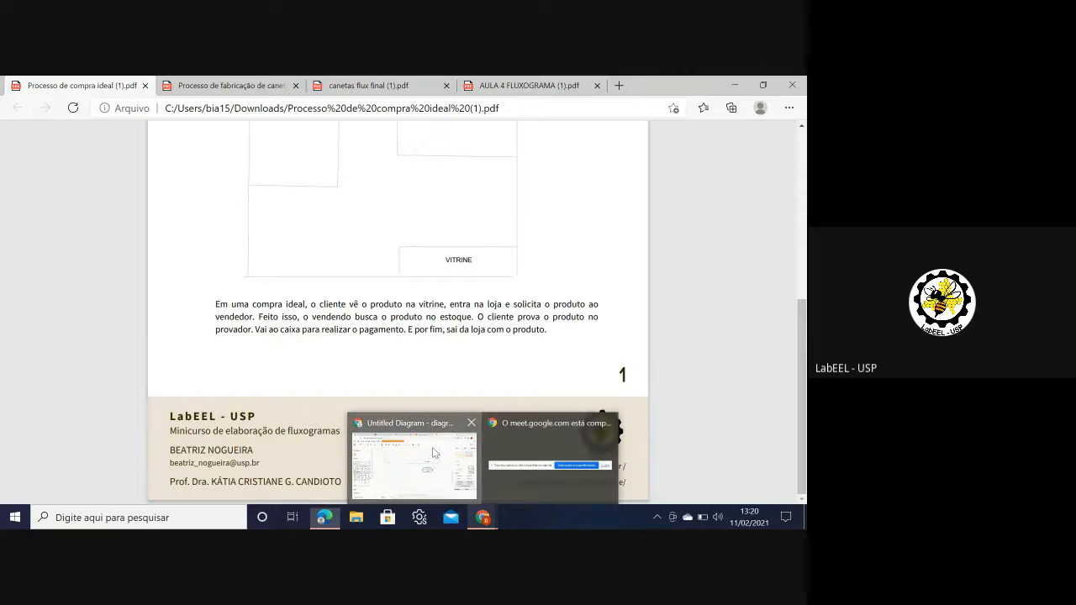
{"action": "left_click", "coordinate": [550, 450]}
Step: Attach a directional arrow to the terminator and shape it into a leftward, upward elbow
{"action": "left_click", "coordinate": [110, 401]}
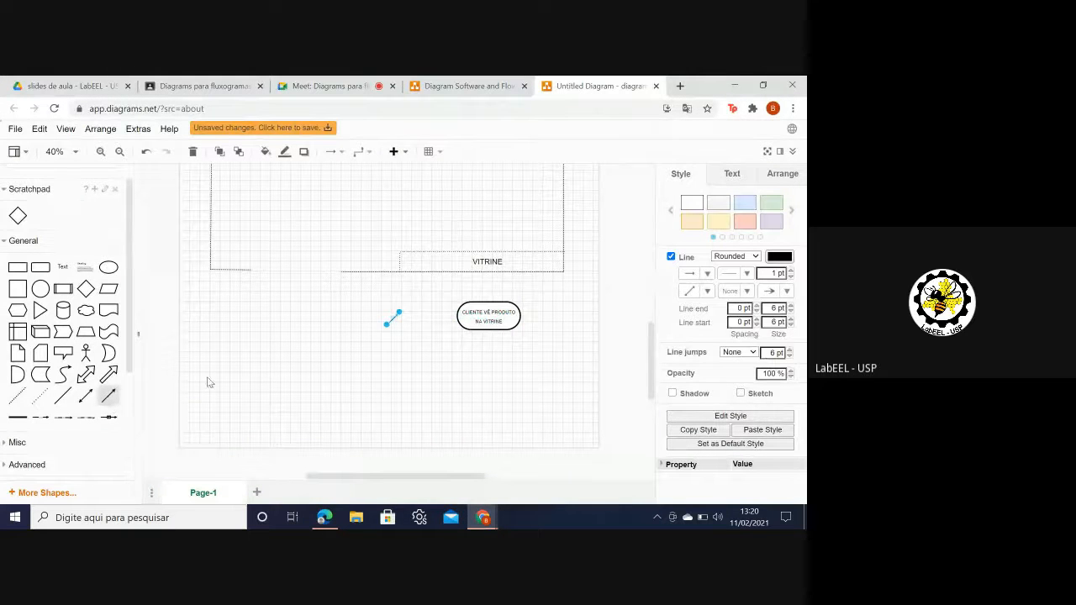
{"action": "left_click_drag", "start_coordinate": [386, 326], "coordinate": [295, 243]}
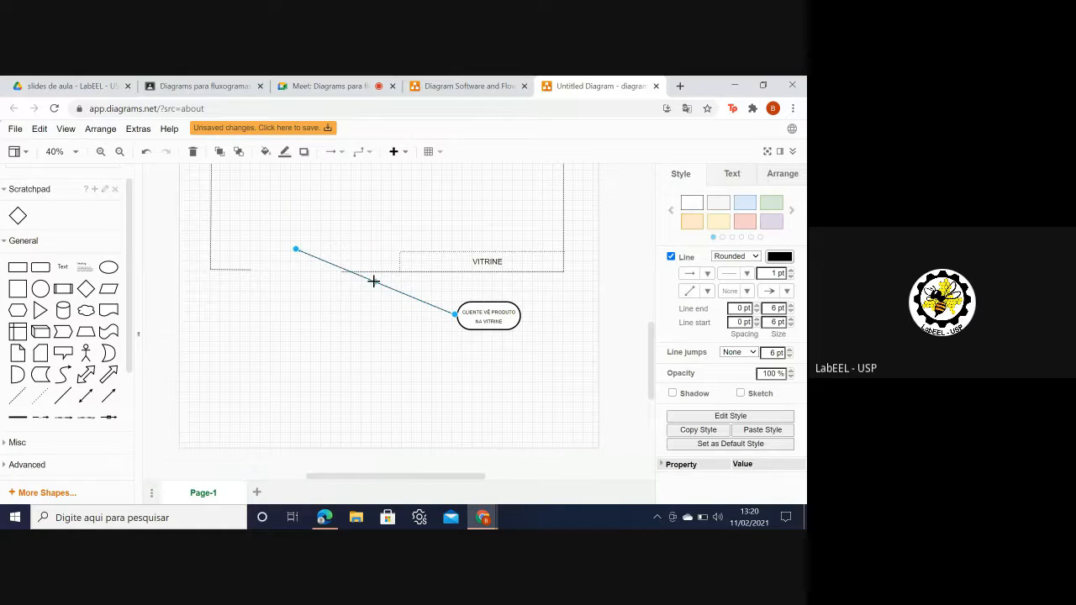
{"action": "left_click_drag", "start_coordinate": [373, 281], "coordinate": [293, 321]}
{"action": "left_click_drag", "start_coordinate": [293, 317], "coordinate": [294, 313]}
{"action": "left_click_drag", "start_coordinate": [296, 254], "coordinate": [295, 269]}
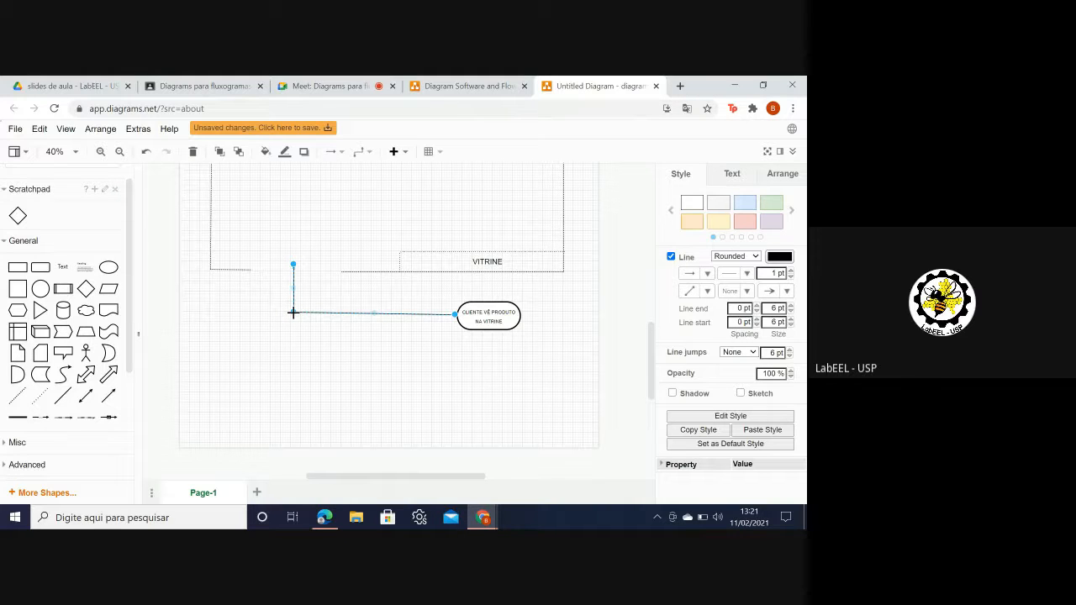
{"action": "left_click_drag", "start_coordinate": [293, 313], "coordinate": [254, 315]}
{"action": "left_click_drag", "start_coordinate": [294, 265], "coordinate": [253, 250]}
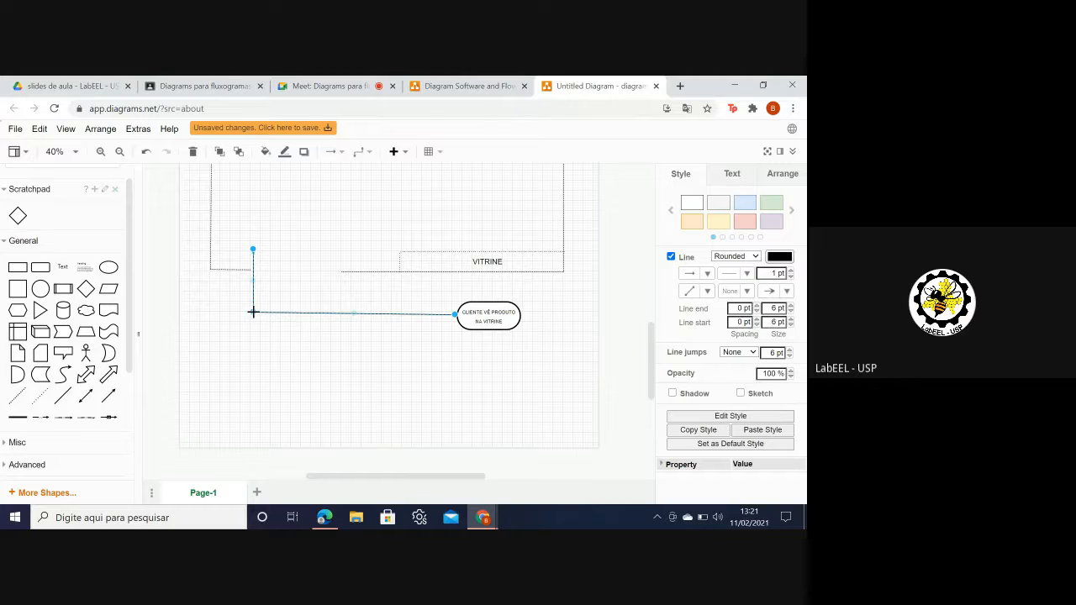
{"action": "left_click_drag", "start_coordinate": [253, 312], "coordinate": [252, 316]}
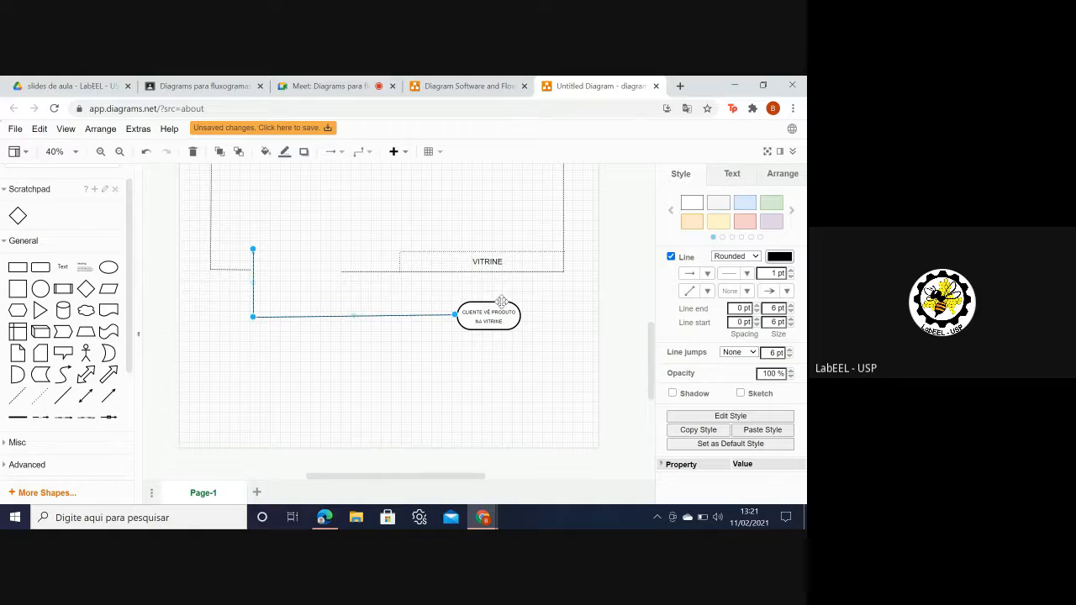
Step: Set the elbow arrow's line width to 6 pt and add a small rectangle
{"action": "left_click", "coordinate": [790, 270]}
{"action": "left_click", "coordinate": [790, 270]}
{"action": "left_click", "coordinate": [790, 269]}
{"action": "left_click", "coordinate": [790, 270]}
{"action": "left_click", "coordinate": [790, 270]}
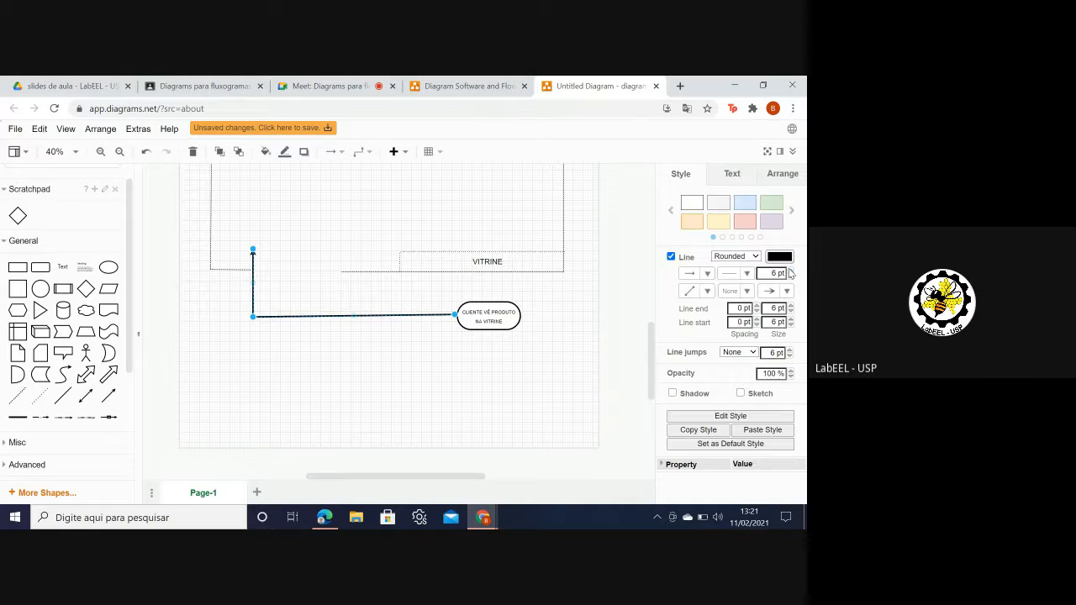
{"action": "left_click", "coordinate": [629, 325]}
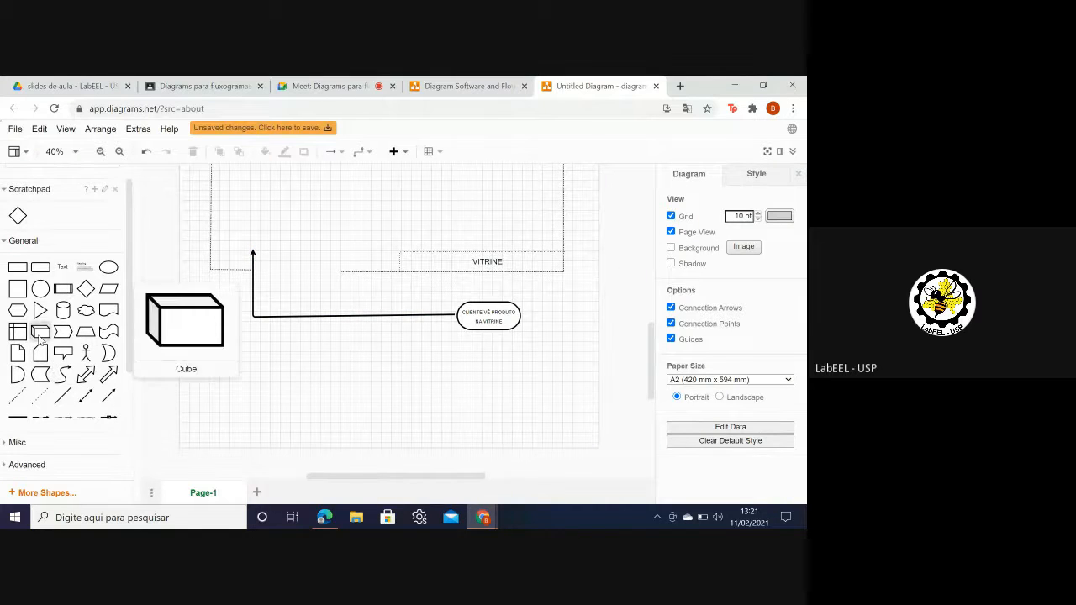
{"action": "left_click", "coordinate": [18, 267]}
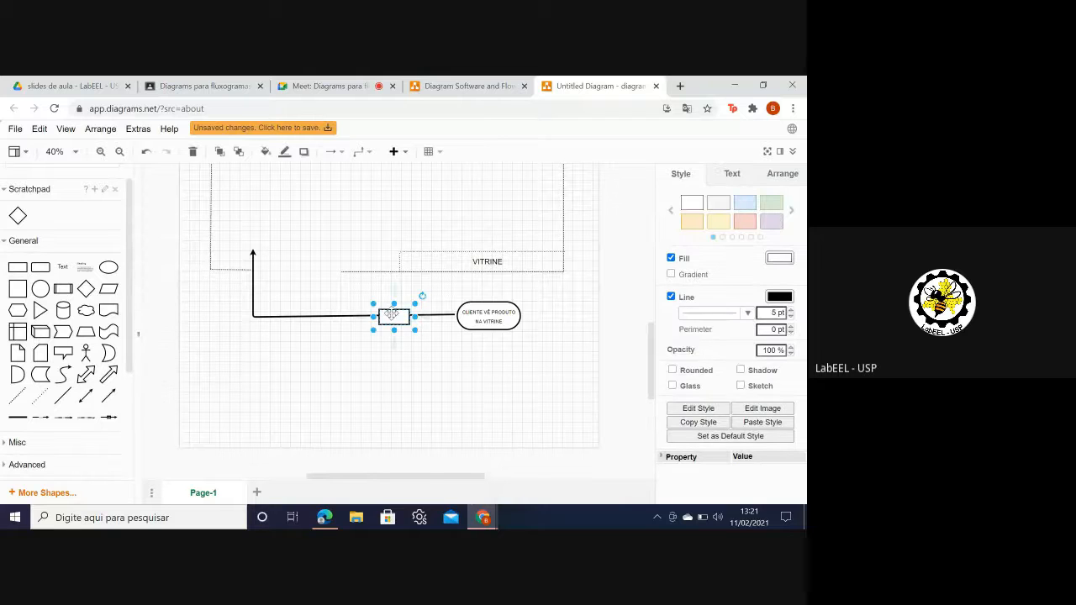